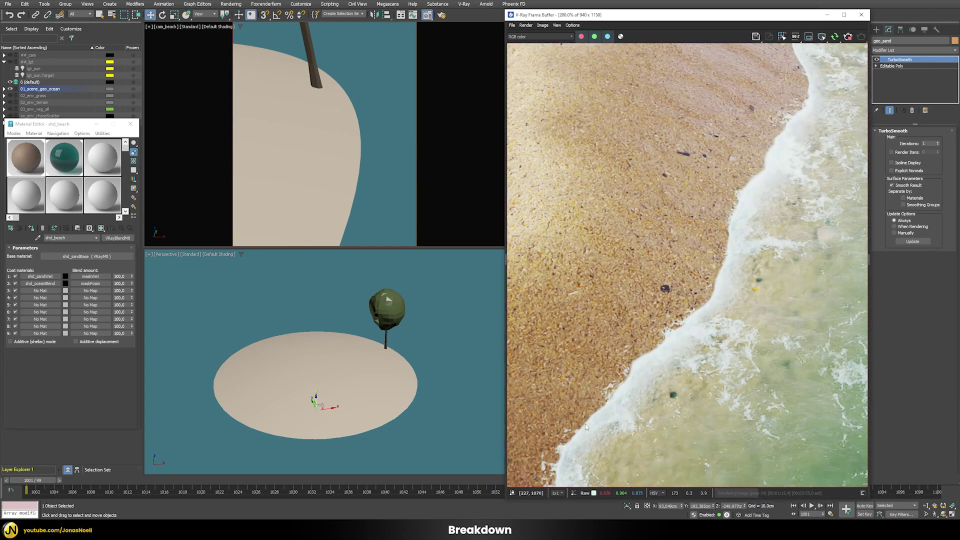
- Set the blend amounts of the shd_oceanBlend and shd_sandWet coats in the shd_beach material to 0
{"action": "middle_click_drag", "start_coordinate": [561, 466], "coordinate": [578, 440]}
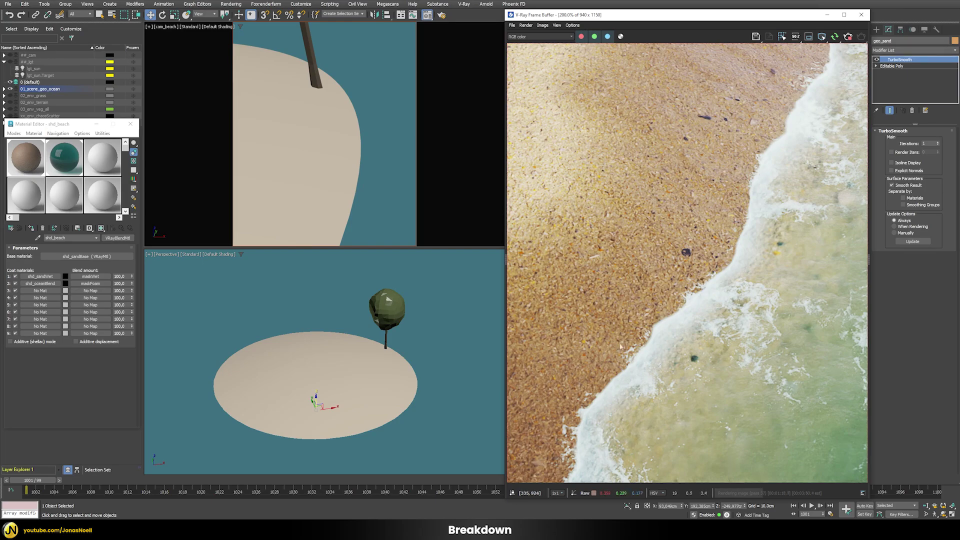
{"action": "scroll", "coordinate": [570, 457], "scroll_direction": "up", "scroll_amount": 1}
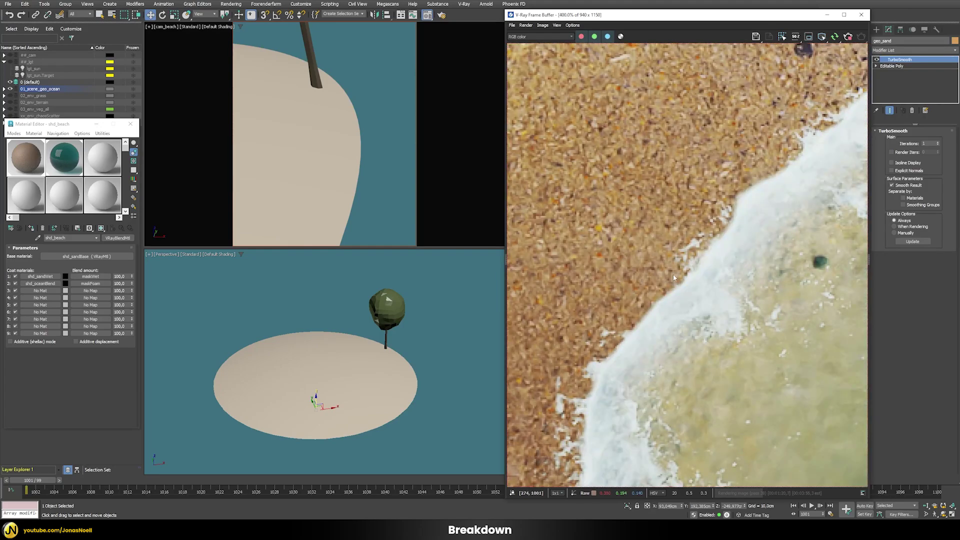
{"action": "scroll", "coordinate": [673, 278], "scroll_direction": "down", "scroll_amount": 2}
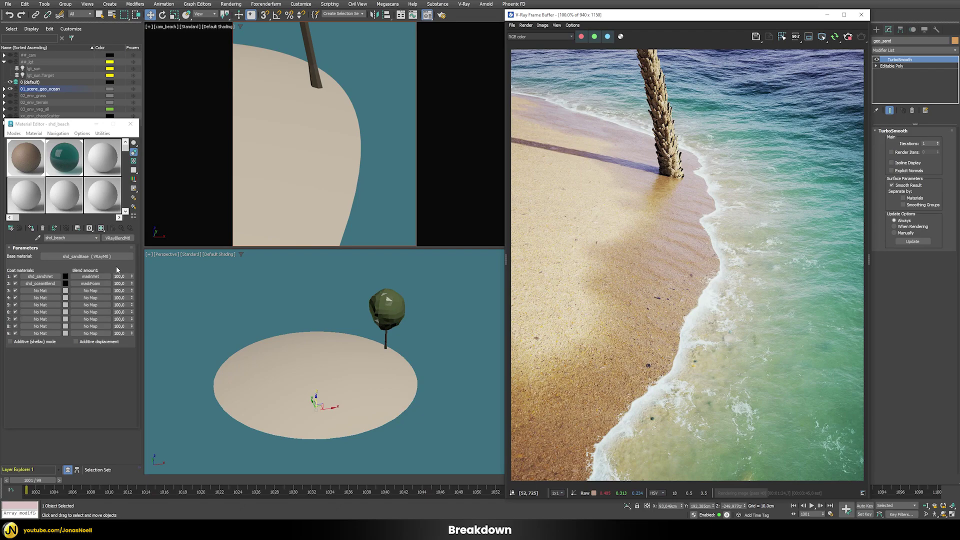
{"action": "left_click", "coordinate": [120, 283]}
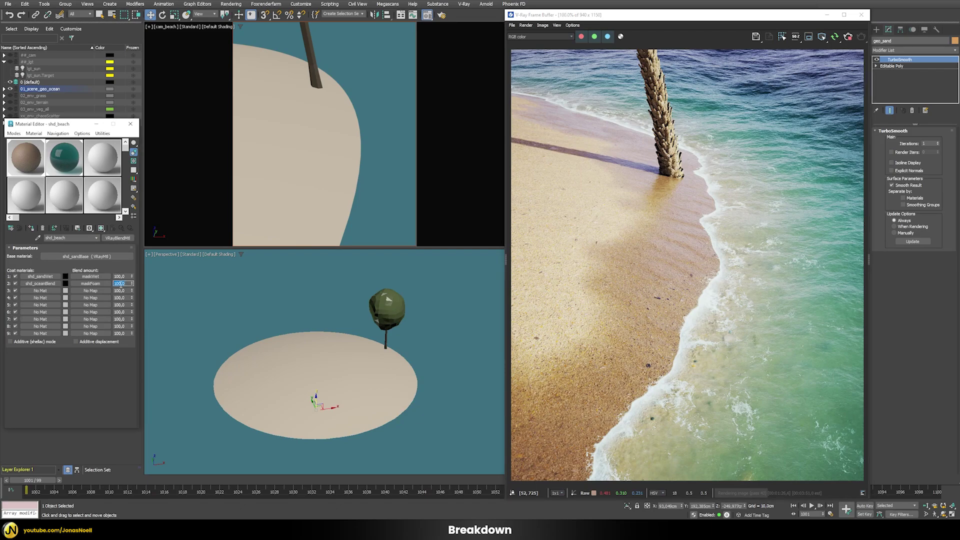
{"action": "type", "text": "0"}
{"action": "key", "text": "Return"}
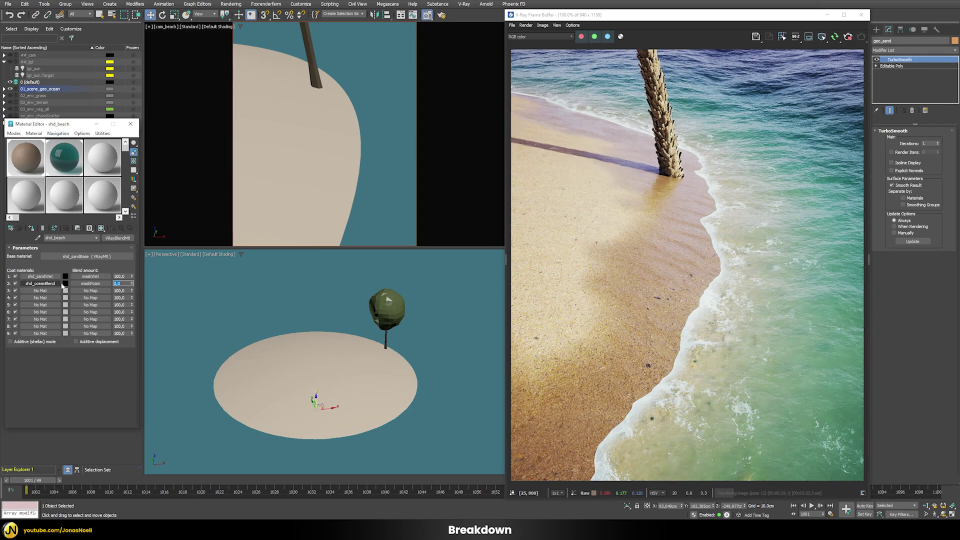
{"action": "left_click", "coordinate": [123, 276]}
{"action": "type", "text": "0"}
{"action": "key", "text": "Return"}
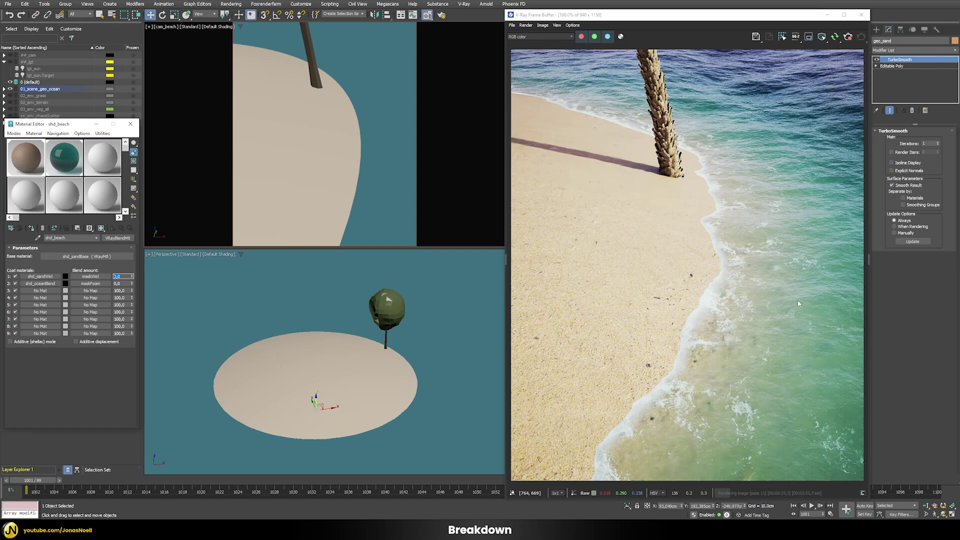
- In the shd_oceanBlend material, set the blend amount of the shd_foam coat to 0
{"action": "left_click", "coordinate": [77, 165]}
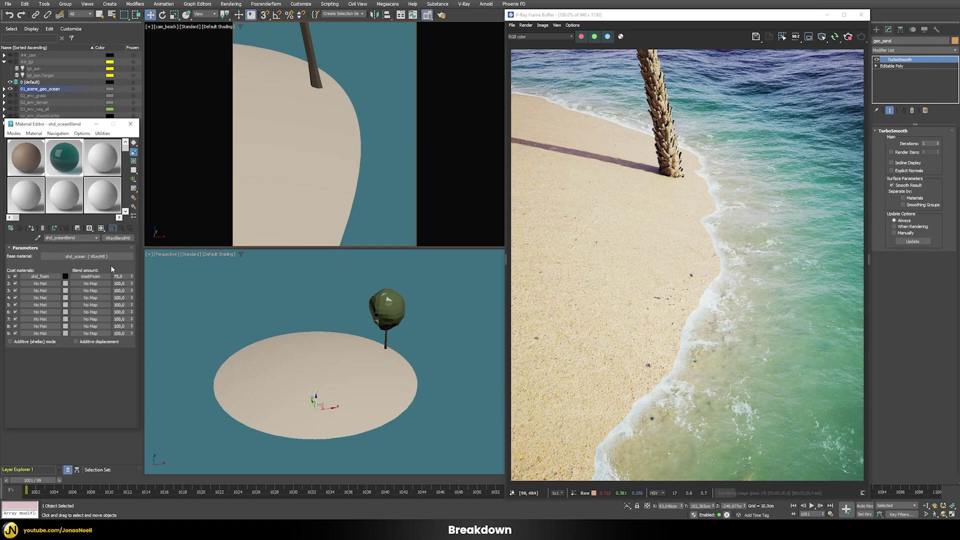
{"action": "double_click", "coordinate": [124, 276]}
{"action": "type", "text": "0"}
{"action": "key", "text": "Return"}
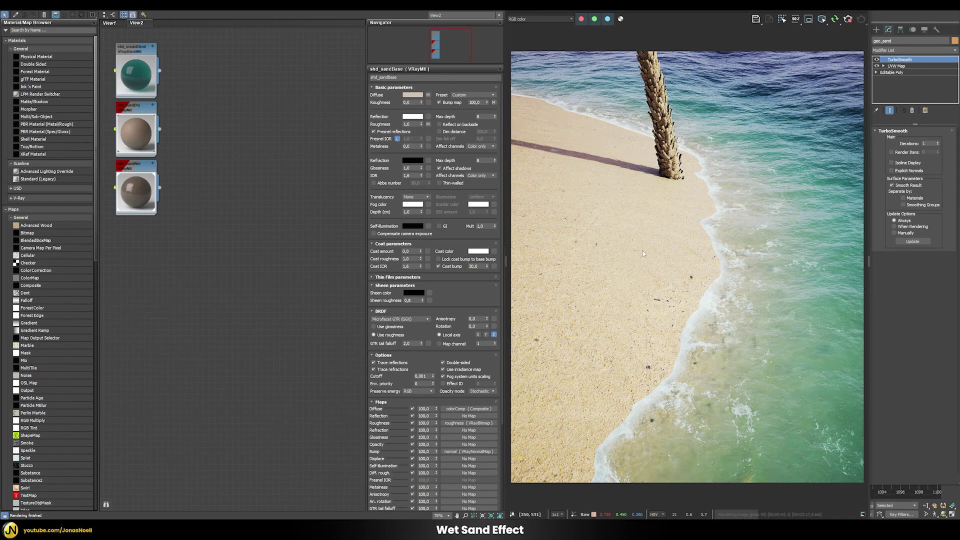
- Assign the shd_sandWet material to the selected geo_sand object, and select the shd_sandDry material node
{"action": "right_click", "coordinate": [151, 188]}
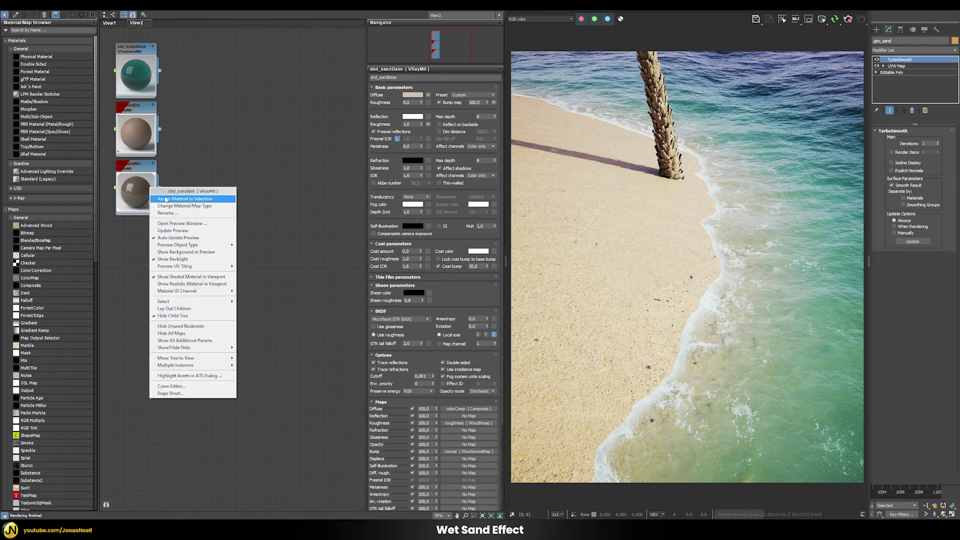
{"action": "left_click", "coordinate": [166, 200]}
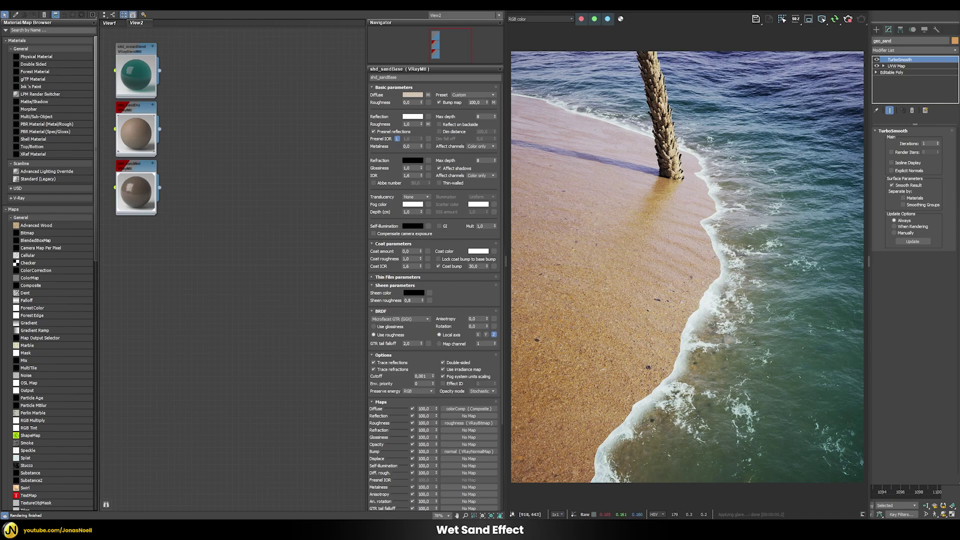
{"action": "left_click", "coordinate": [134, 107]}
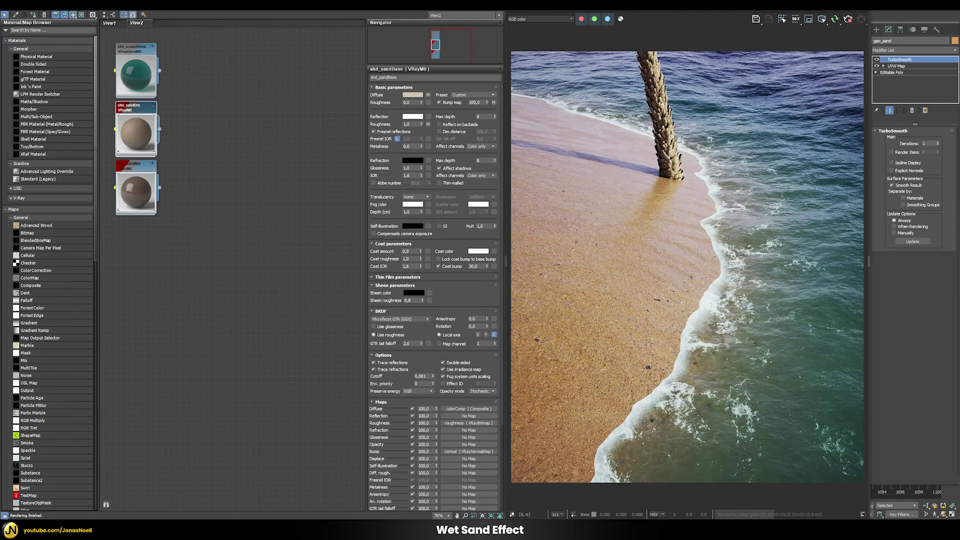
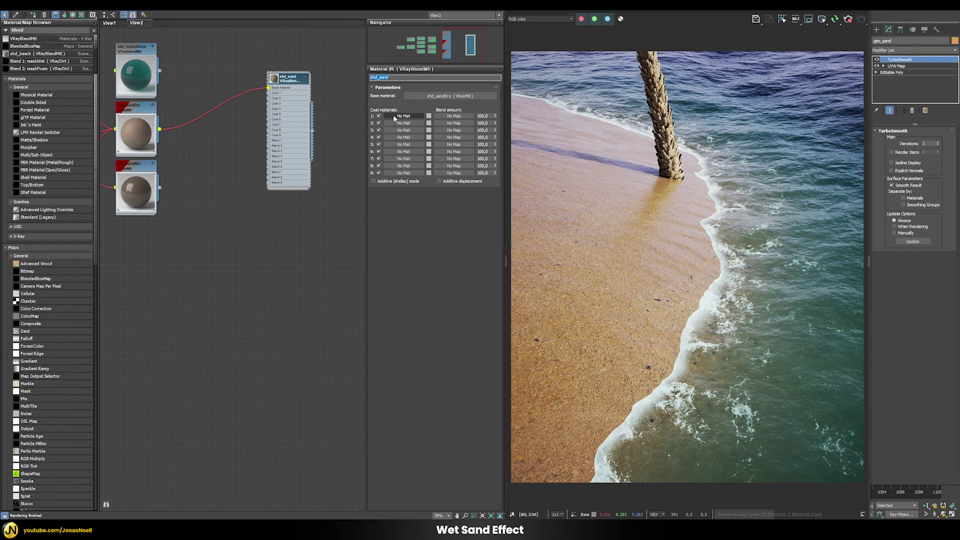
- Assign the shd_sand blend material to the selected geo_sand object
{"action": "right_click", "coordinate": [287, 79]}
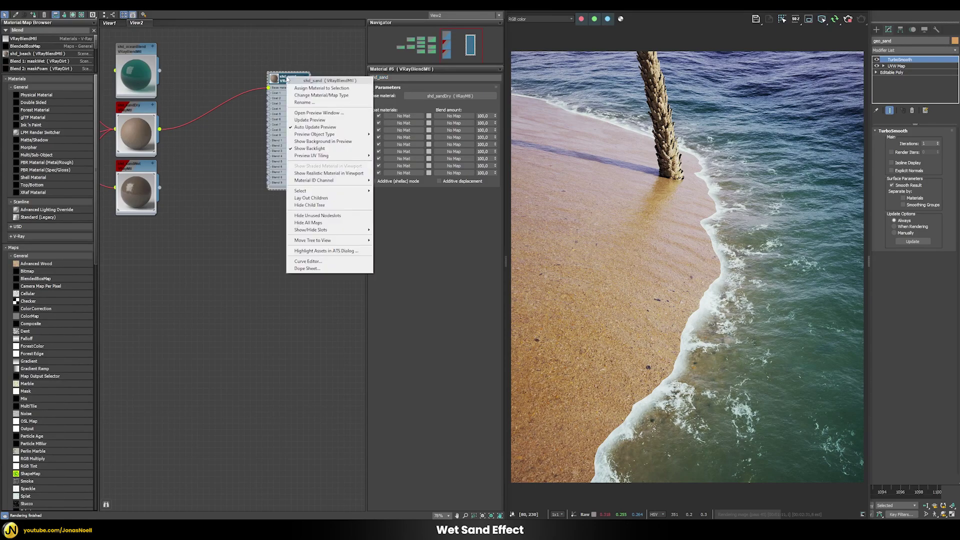
{"action": "left_click", "coordinate": [298, 88]}
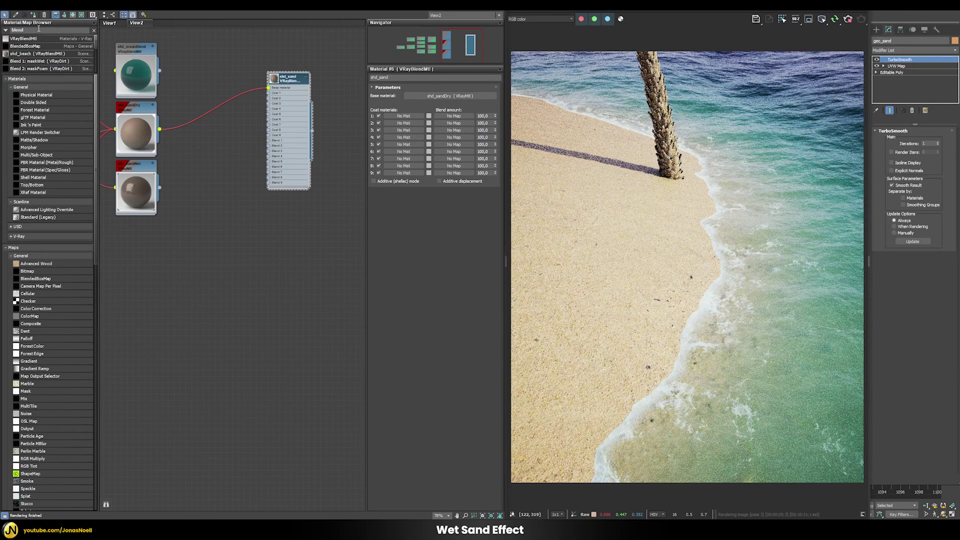
- Add a new VRayMtl node below the sand materials and give it a red diffuse color
{"action": "left_click", "coordinate": [2, 23]}
{"action": "type", "text": "vray"}
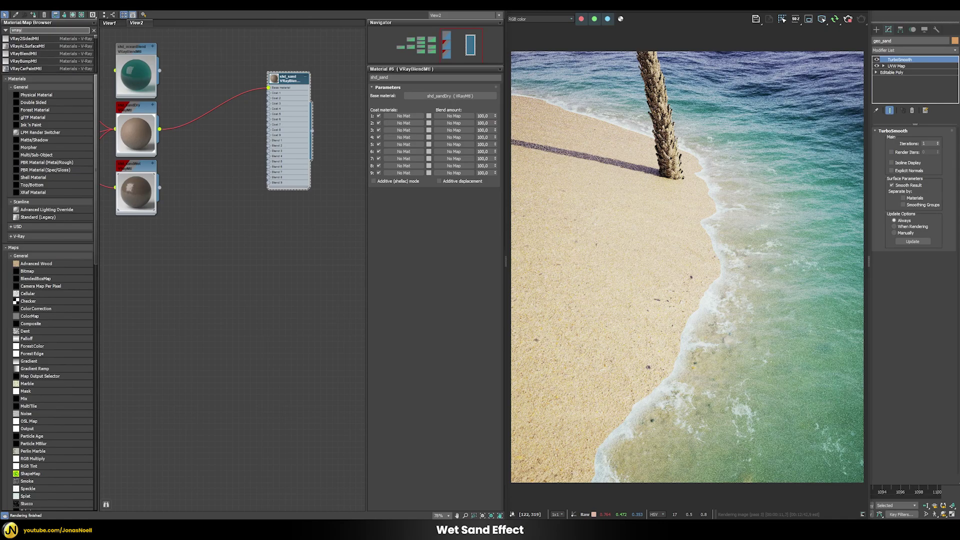
{"action": "type", "text": "m"}
{"action": "left_click_drag", "start_coordinate": [154, 253], "coordinate": [163, 256]}
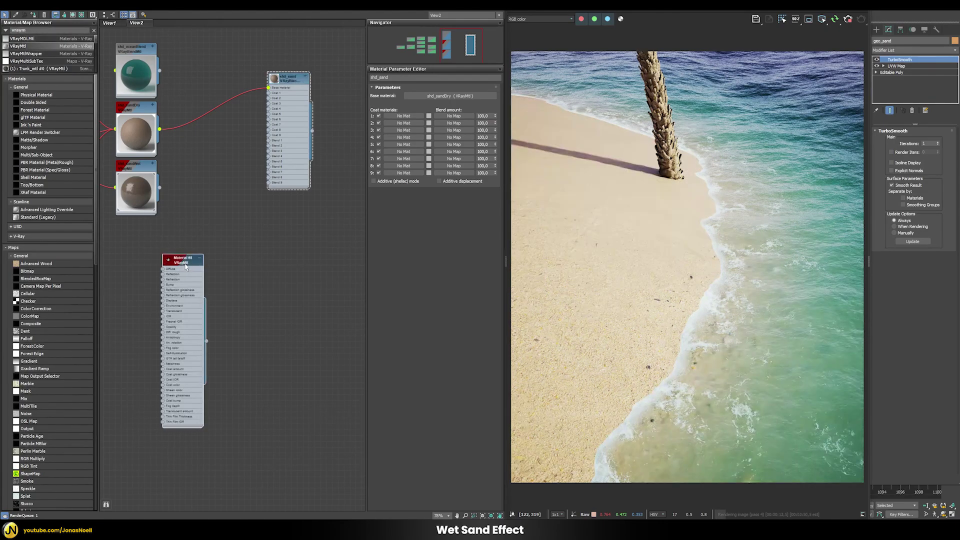
{"action": "double_click", "coordinate": [182, 259]}
{"action": "left_click", "coordinate": [408, 94]}
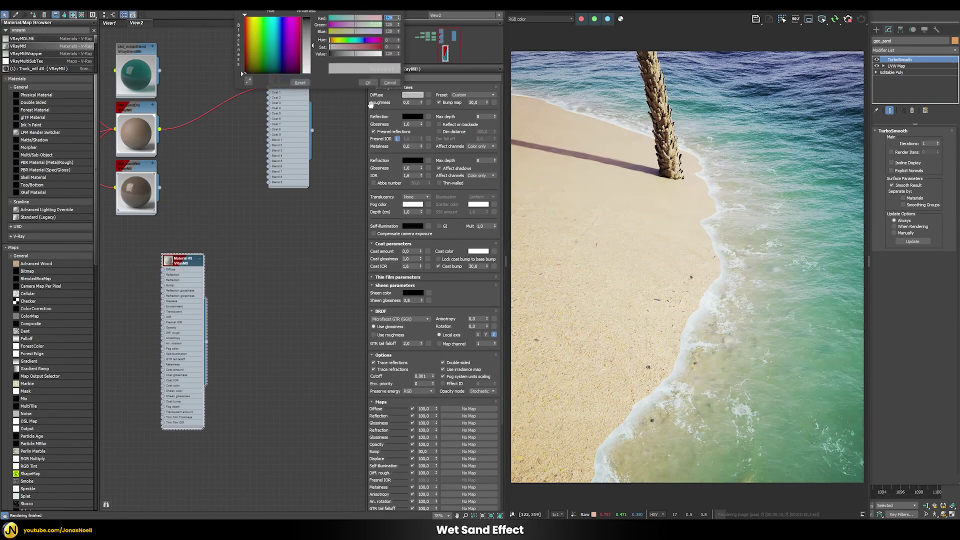
{"action": "left_click_drag", "start_coordinate": [330, 47], "coordinate": [373, 47]}
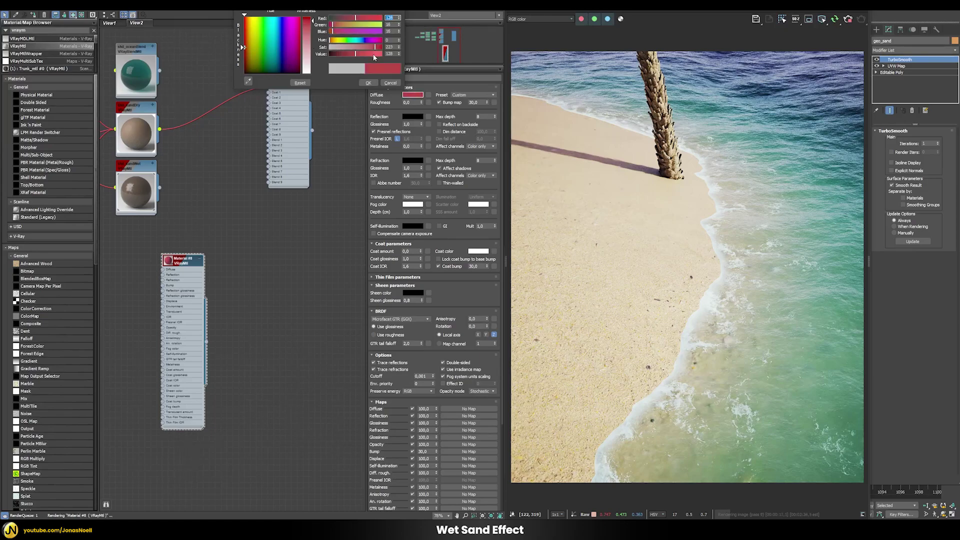
{"action": "left_click", "coordinate": [368, 83]}
- Connect the red VRayMtl to the first coat slot of shd_sand as an instance
{"action": "double_click", "coordinate": [302, 141]}
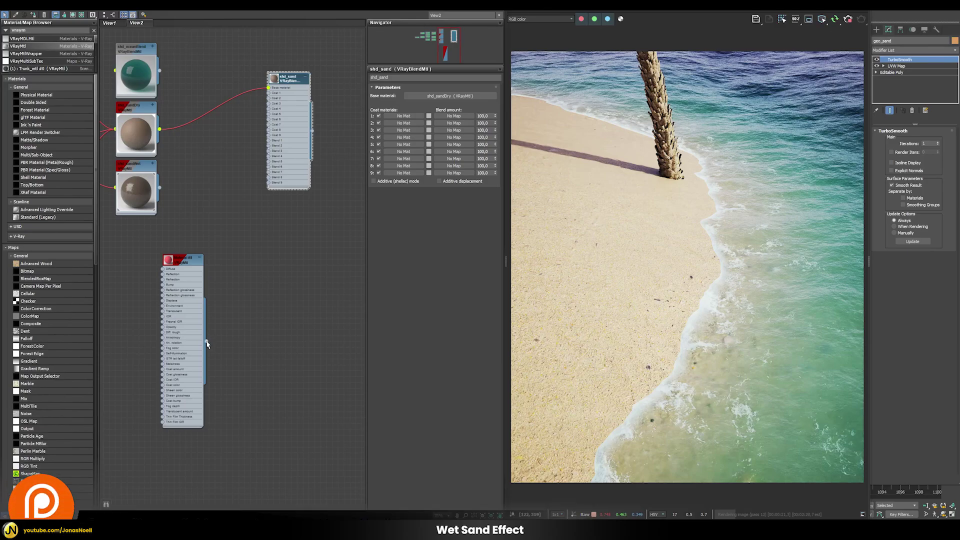
{"action": "left_click_drag", "start_coordinate": [208, 341], "coordinate": [401, 118]}
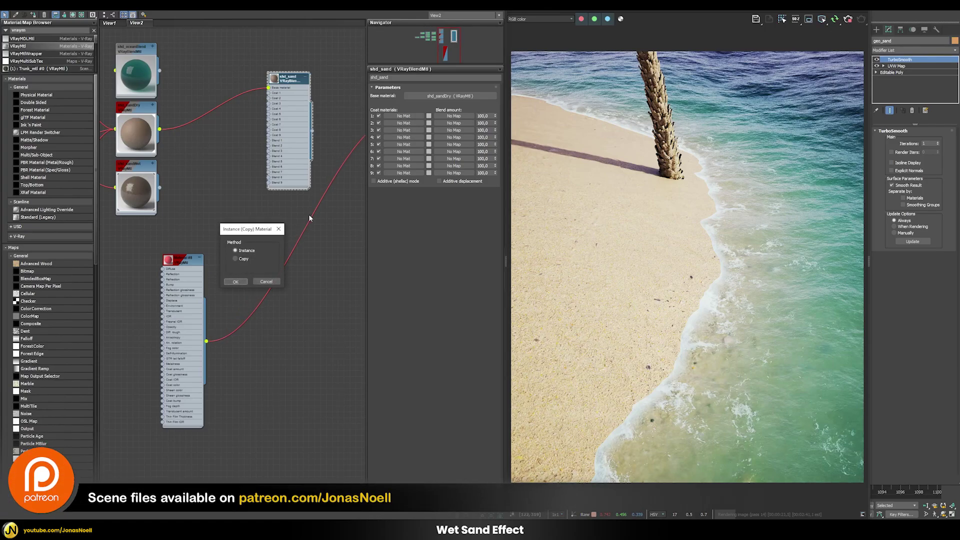
{"action": "left_click", "coordinate": [236, 281]}
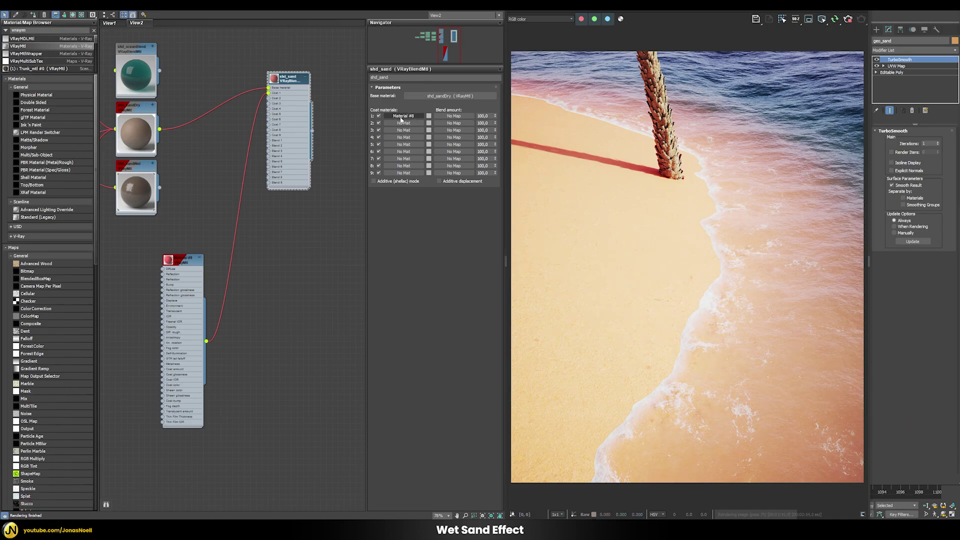
- Change the new VRayMtl's diffuse color to a darker, more saturated red
{"action": "double_click", "coordinate": [168, 269]}
{"action": "left_click", "coordinate": [413, 95]}
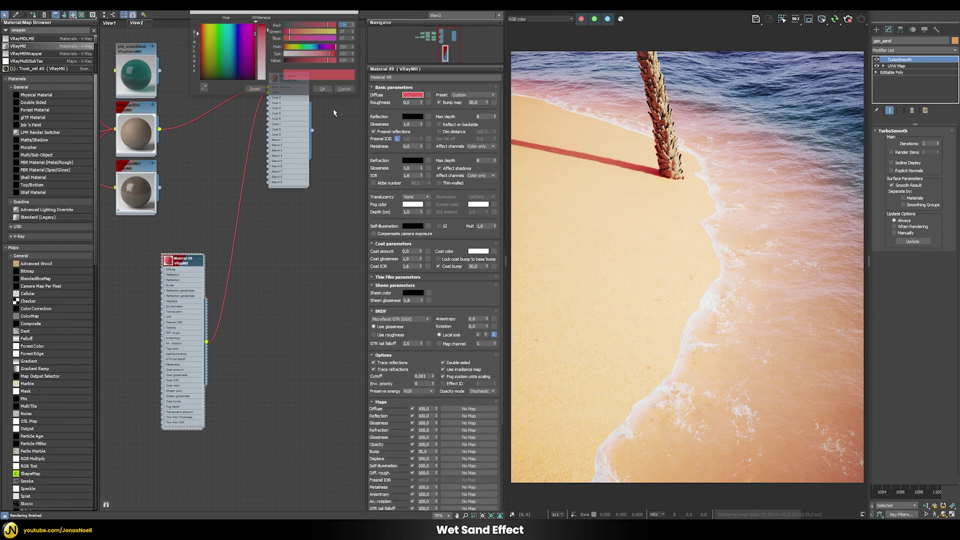
{"action": "left_click_drag", "start_coordinate": [292, 60], "coordinate": [338, 53]}
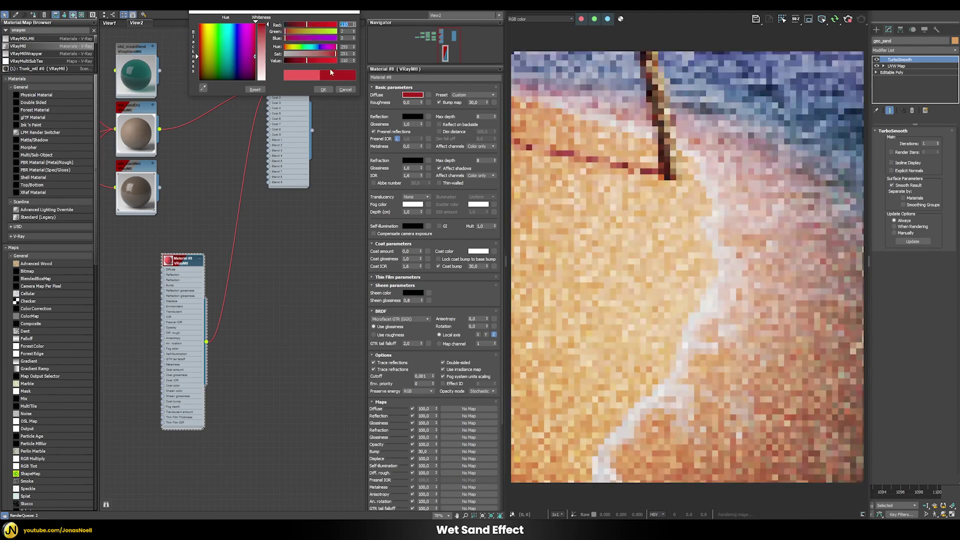
{"action": "left_click", "coordinate": [323, 90]}
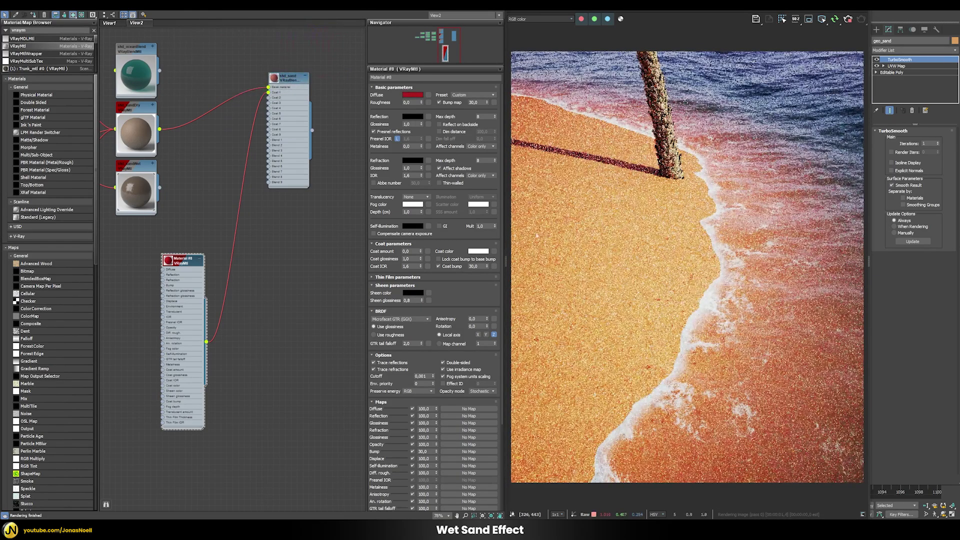
- Test white as the first coat's blend color in shd_sand, and set that color to black
{"action": "double_click", "coordinate": [291, 77]}
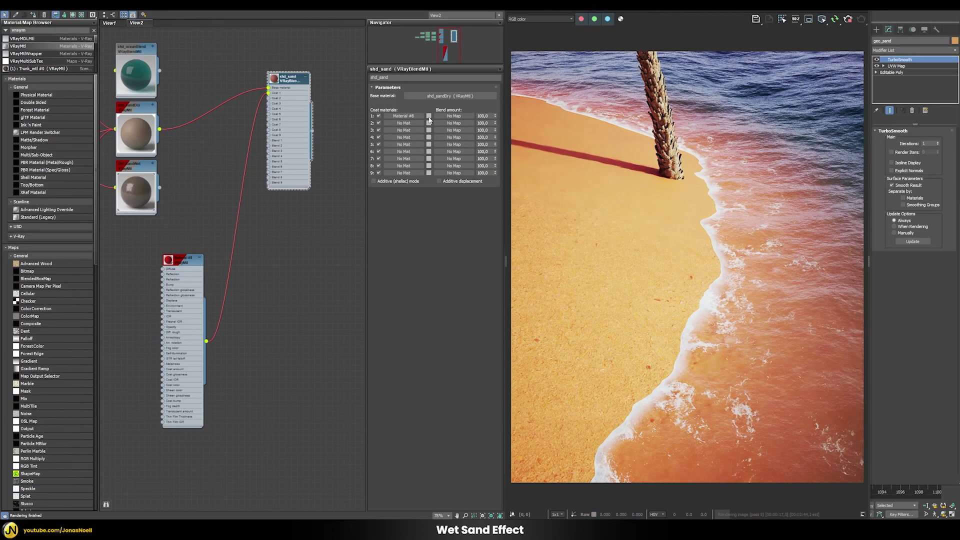
{"action": "left_click", "coordinate": [428, 117]}
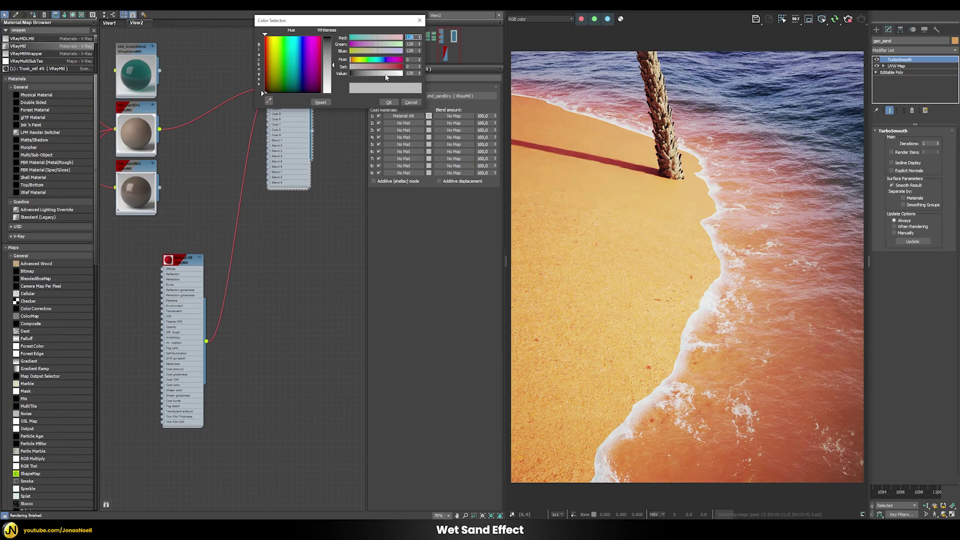
{"action": "left_click_drag", "start_coordinate": [377, 78], "coordinate": [406, 78]}
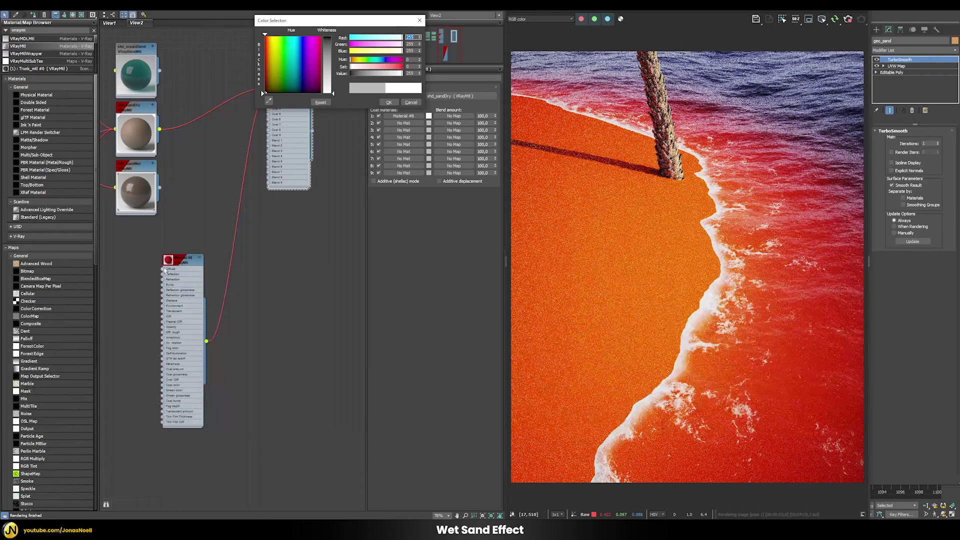
{"action": "left_click_drag", "start_coordinate": [328, 81], "coordinate": [328, 36]}
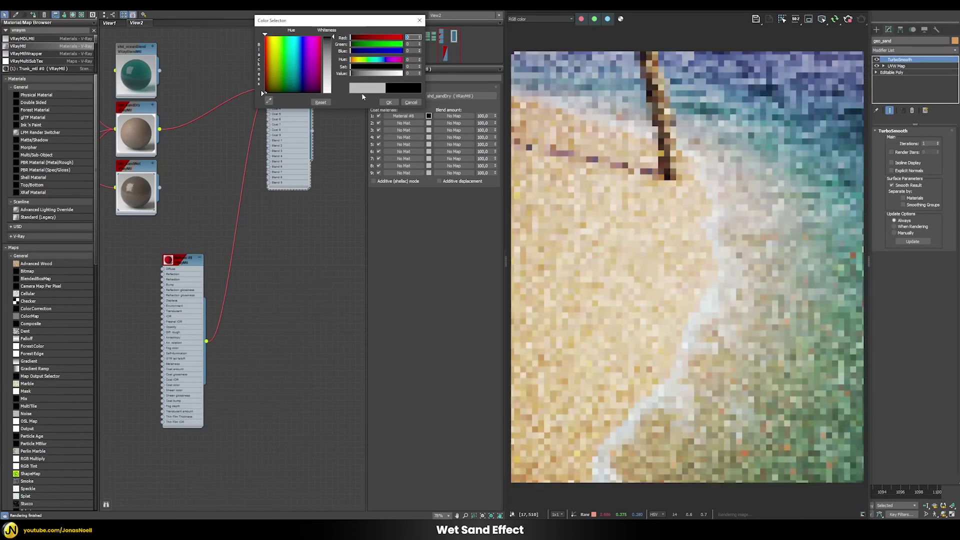
{"action": "left_click", "coordinate": [388, 103]}
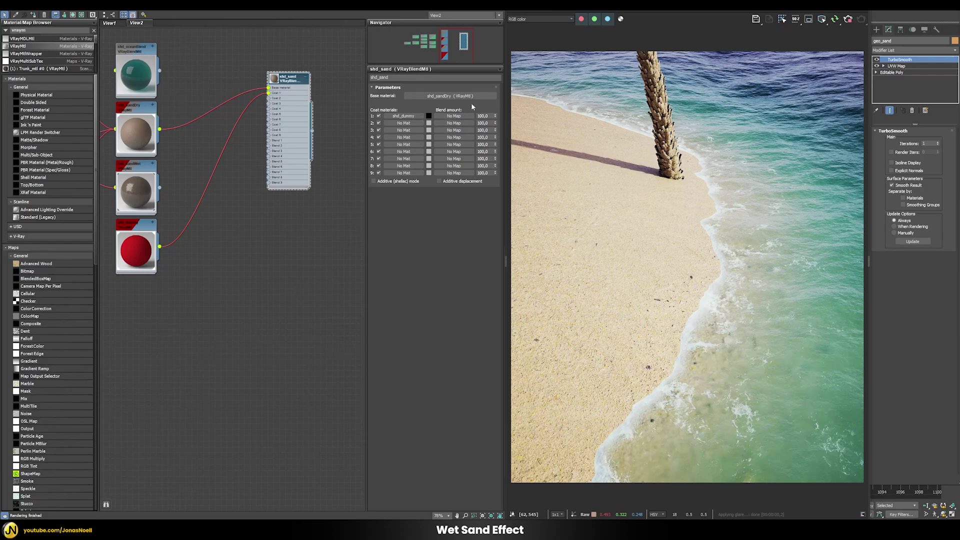
- Add a VRayDirt map to the first coat's blend amount in shd_sand and place its node below the blend material
{"action": "left_click", "coordinate": [458, 117]}
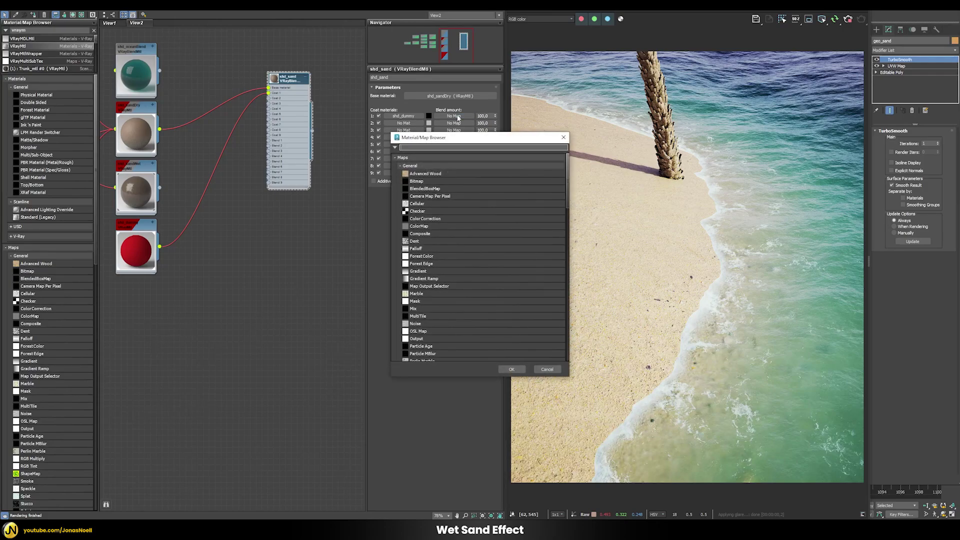
{"action": "type", "text": "vrayd"}
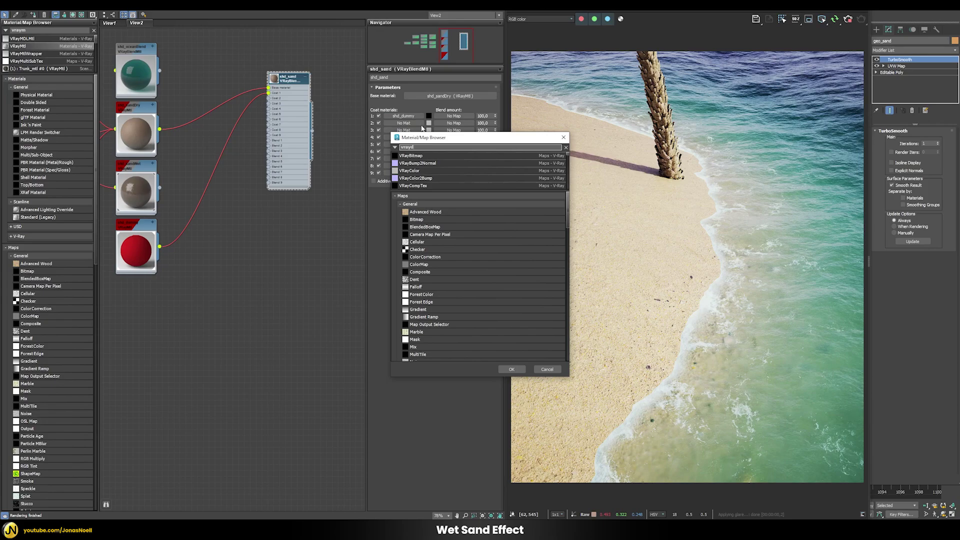
{"action": "type", "text": "irt"}
{"action": "double_click", "coordinate": [403, 157]}
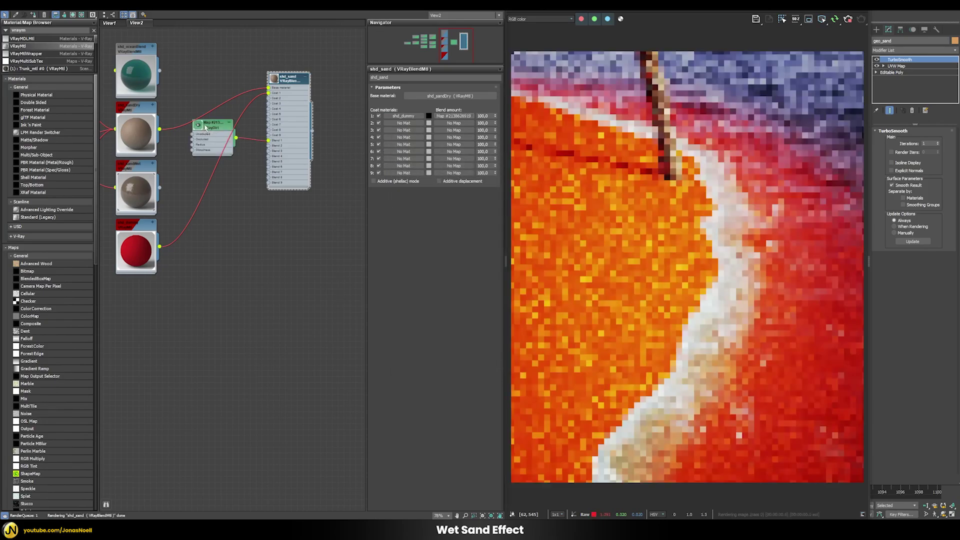
{"action": "left_click_drag", "start_coordinate": [206, 128], "coordinate": [234, 239]}
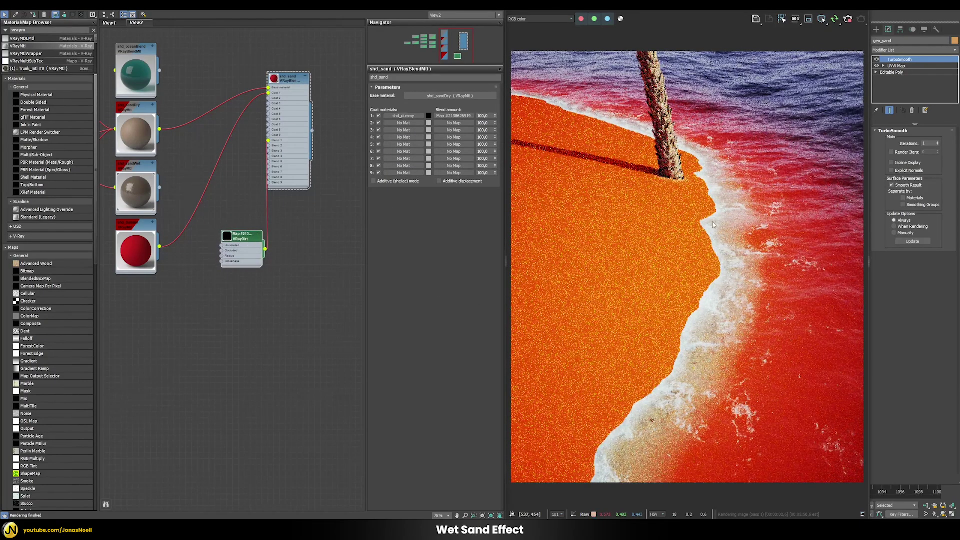
- Swap the VRayDirt map's occluded and unoccluded colors and set its mode to Inner occlusion
{"action": "double_click", "coordinate": [255, 240]}
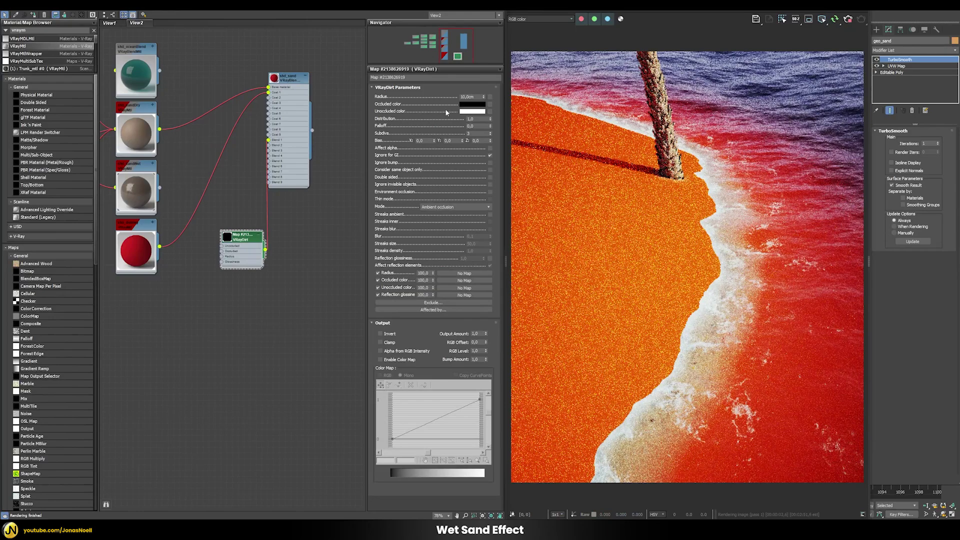
{"action": "left_click_drag", "start_coordinate": [471, 111], "coordinate": [471, 104]}
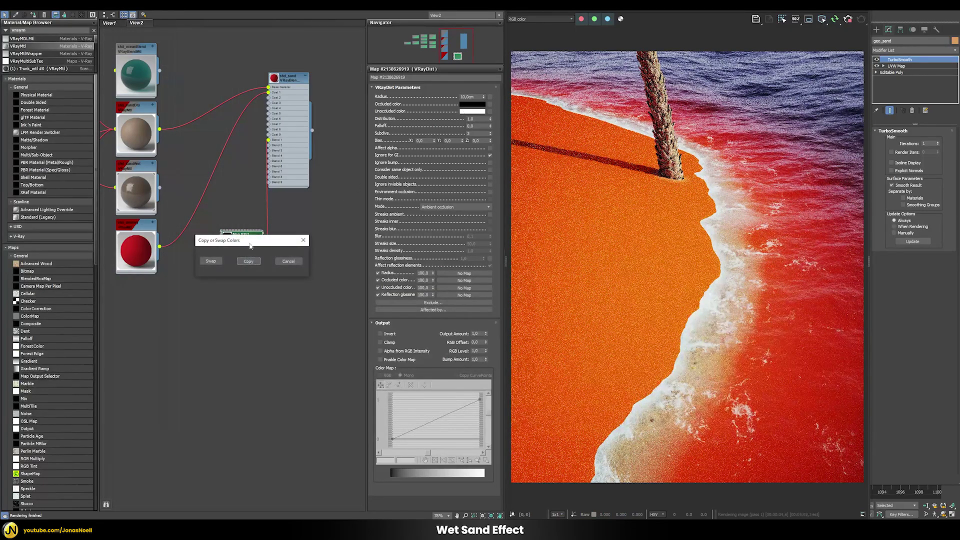
{"action": "left_click", "coordinate": [210, 260]}
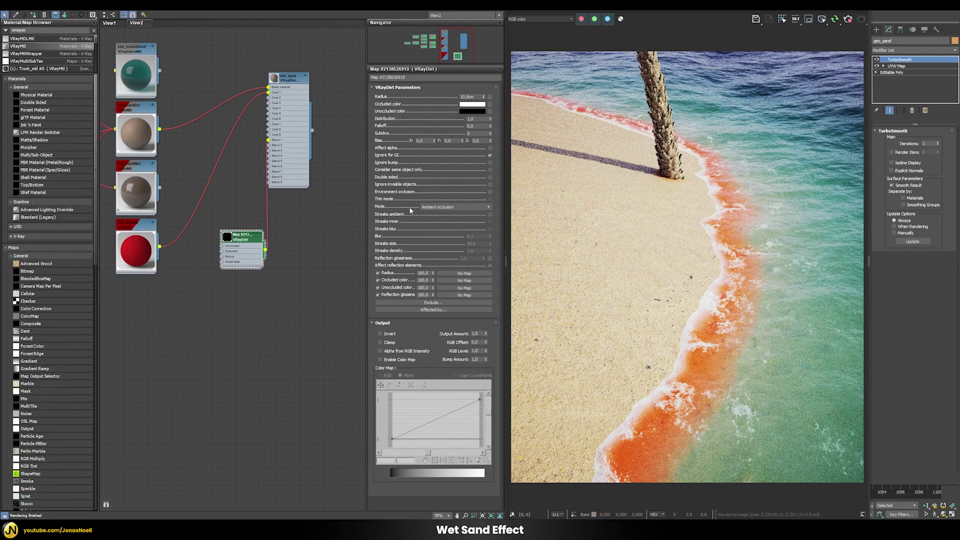
{"action": "left_click", "coordinate": [437, 209]}
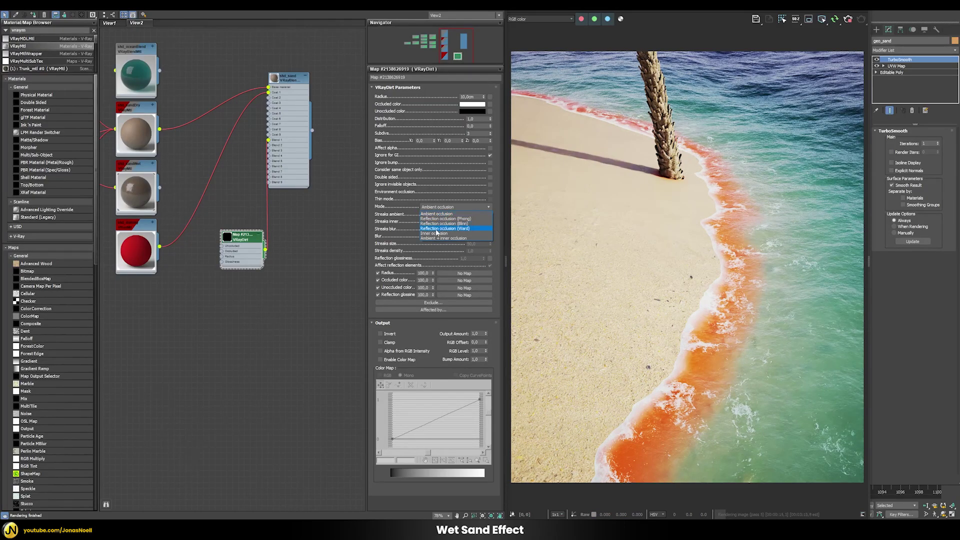
{"action": "left_click", "coordinate": [436, 233]}
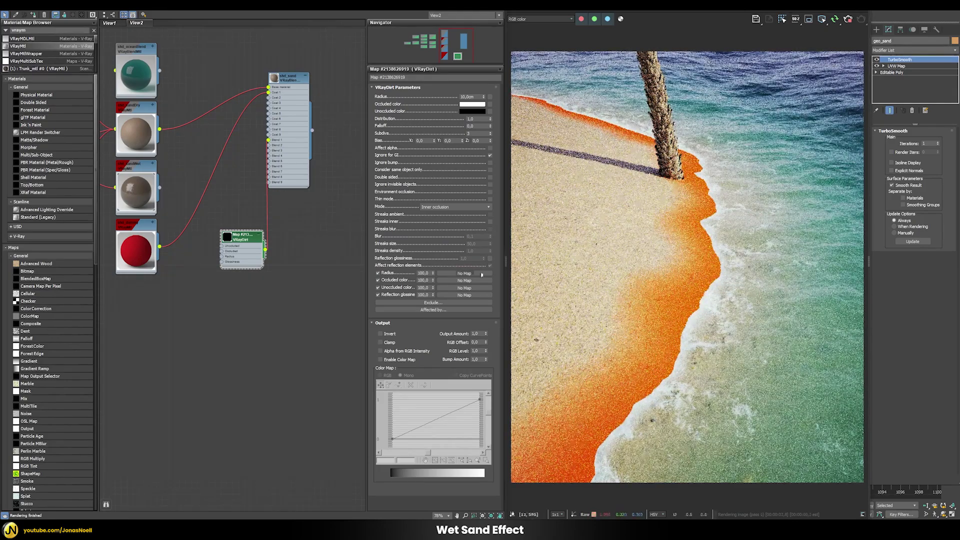
- Try the Ambient + inner occlusion mode on the VRayDirt map, and return it to Inner occlusion
{"action": "left_click", "coordinate": [452, 208]}
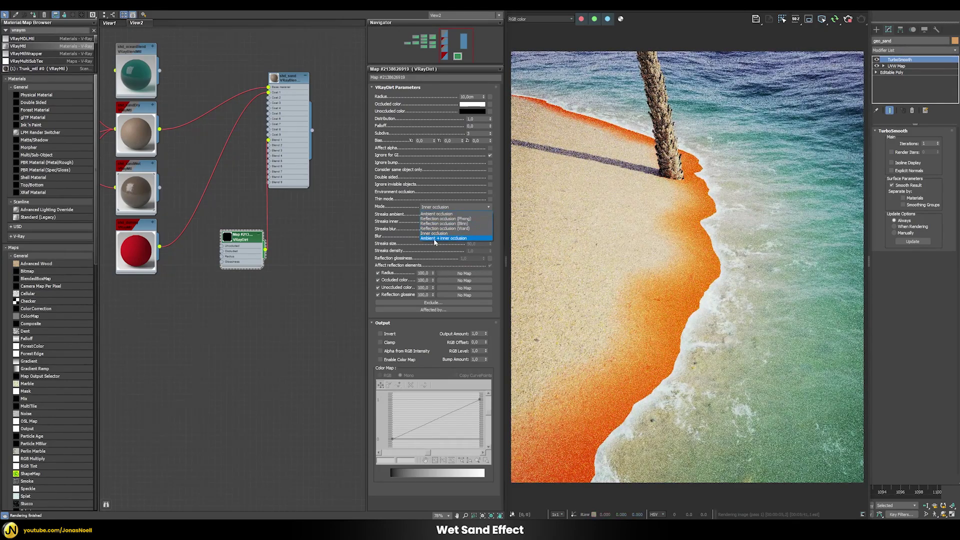
{"action": "left_click", "coordinate": [435, 239]}
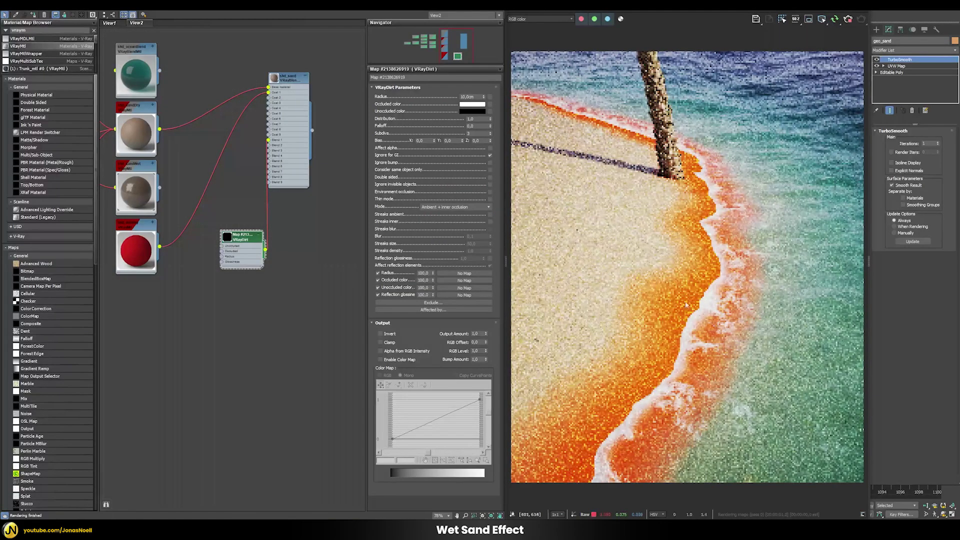
{"action": "left_click", "coordinate": [470, 207]}
{"action": "left_click", "coordinate": [441, 238]}
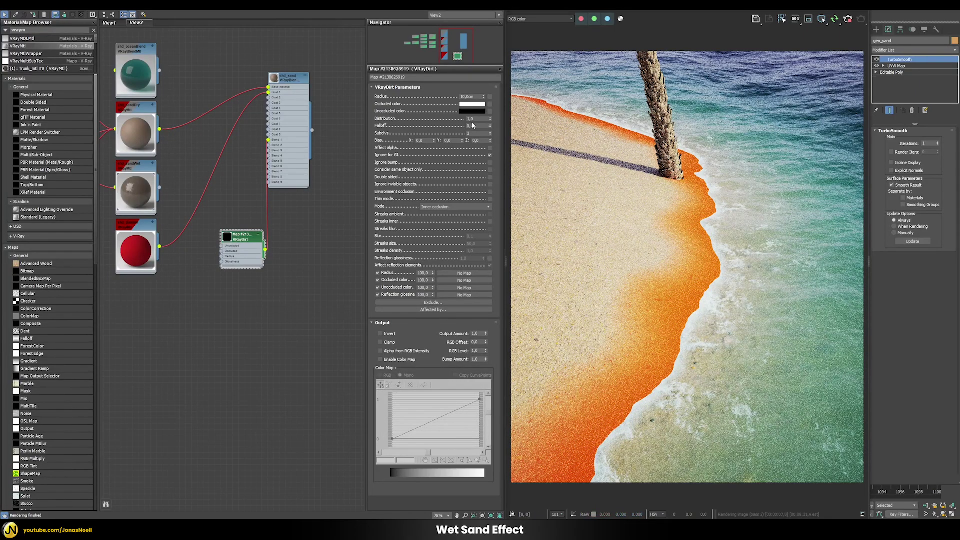
- Set the VRayDirt map's distribution to 5 and its radius to 25 cm
{"action": "left_click", "coordinate": [472, 119]}
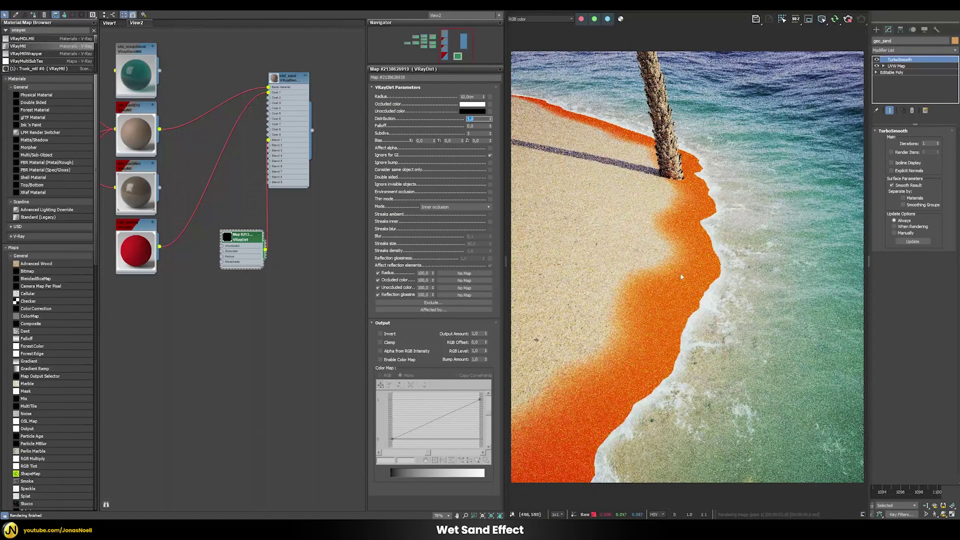
{"action": "left_click", "coordinate": [472, 96]}
{"action": "type", "text": "2"}
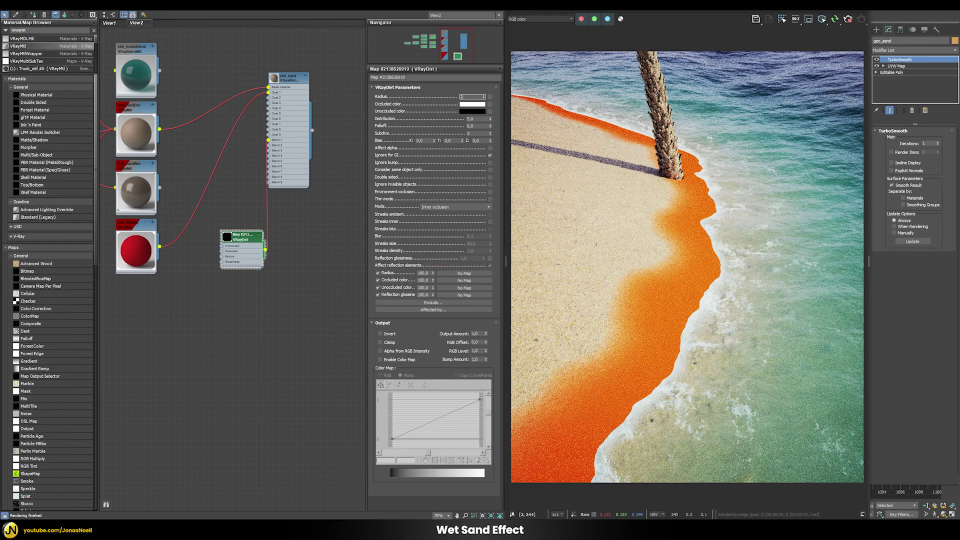
{"action": "type", "text": "5"}
{"action": "key", "text": "Return"}
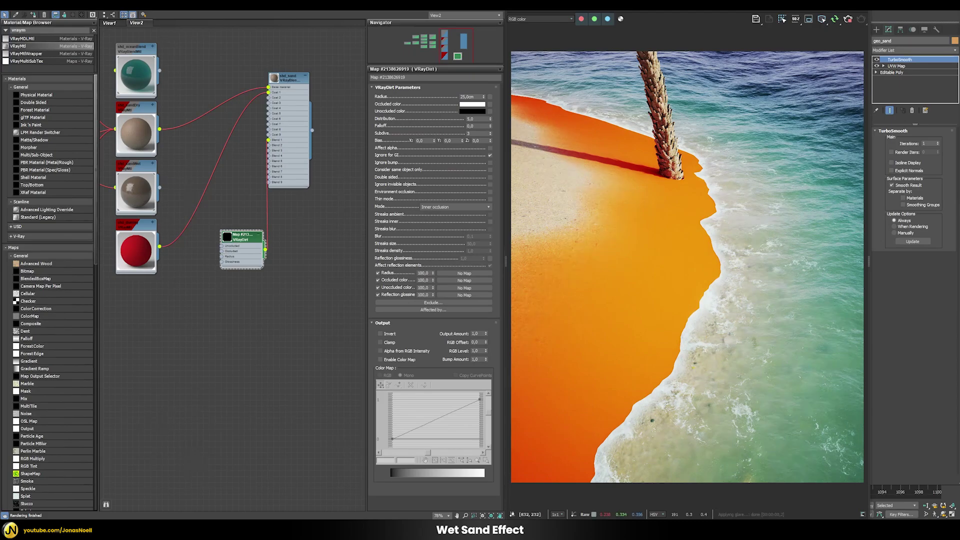
- Add a general Noise map to the VRayDirt radius and place its node below the red material
{"action": "left_click", "coordinate": [490, 96]}
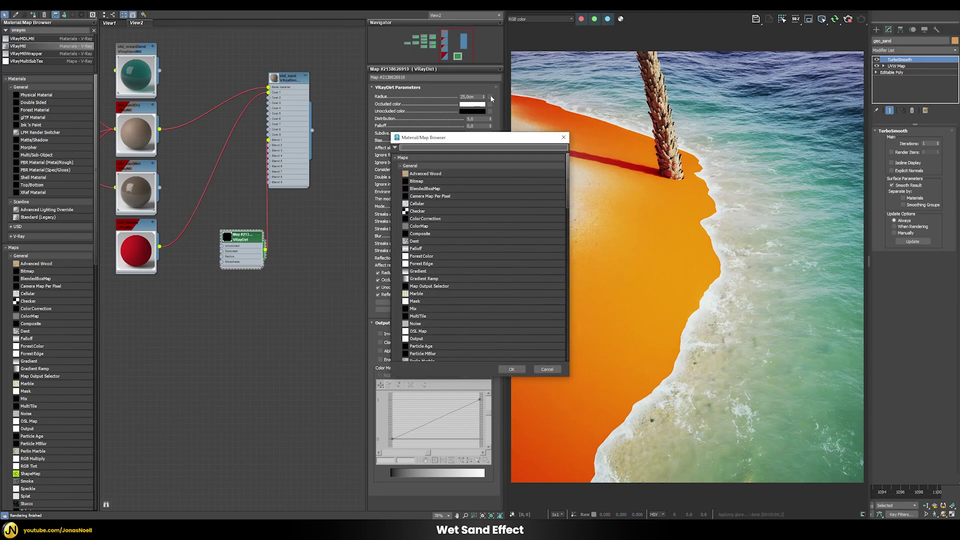
{"action": "type", "text": "noi"}
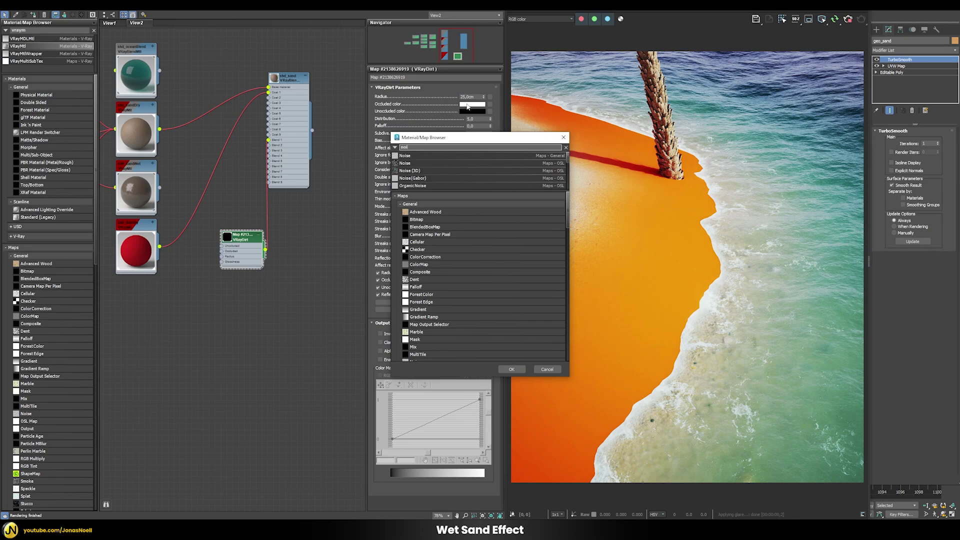
{"action": "double_click", "coordinate": [420, 155]}
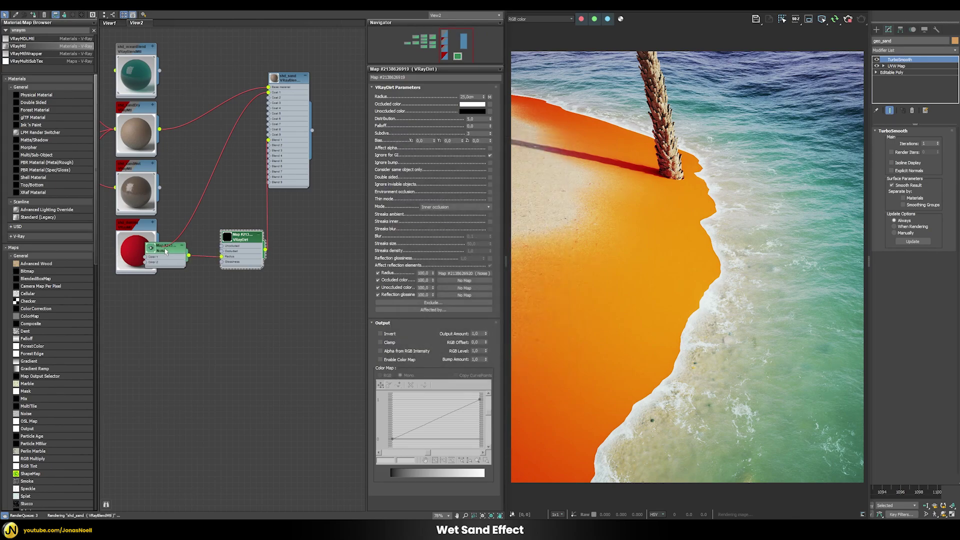
{"action": "left_click_drag", "start_coordinate": [164, 260], "coordinate": [177, 303]}
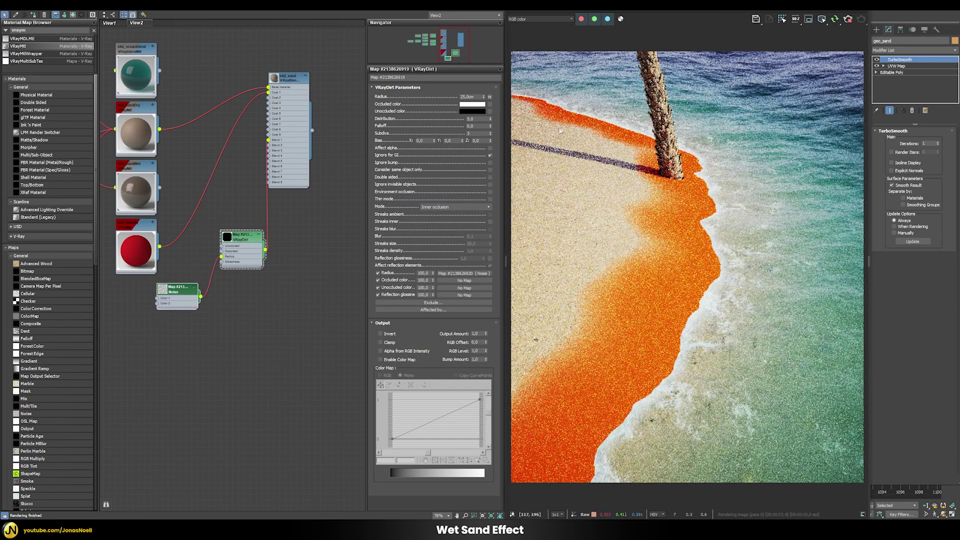
- Set the Noise map's size to 100 and its noise type to Fractal
{"action": "double_click", "coordinate": [175, 290]}
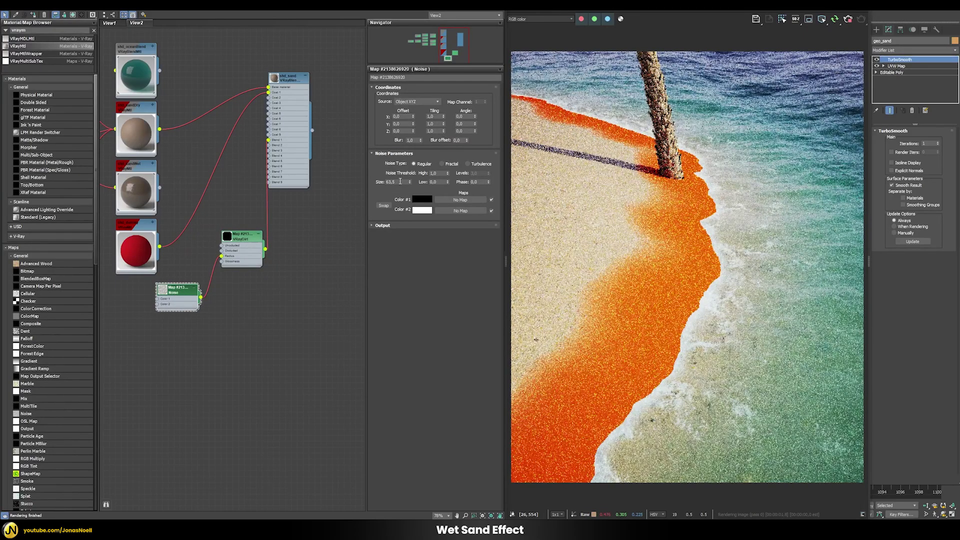
{"action": "double_click", "coordinate": [400, 182]}
{"action": "type", "text": "1"}
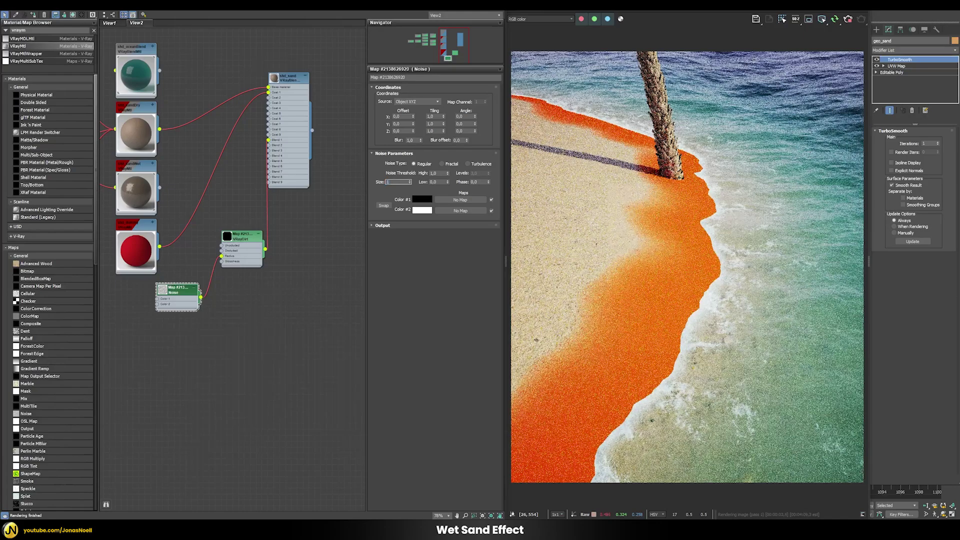
{"action": "type", "text": "00"}
{"action": "key", "text": "Return"}
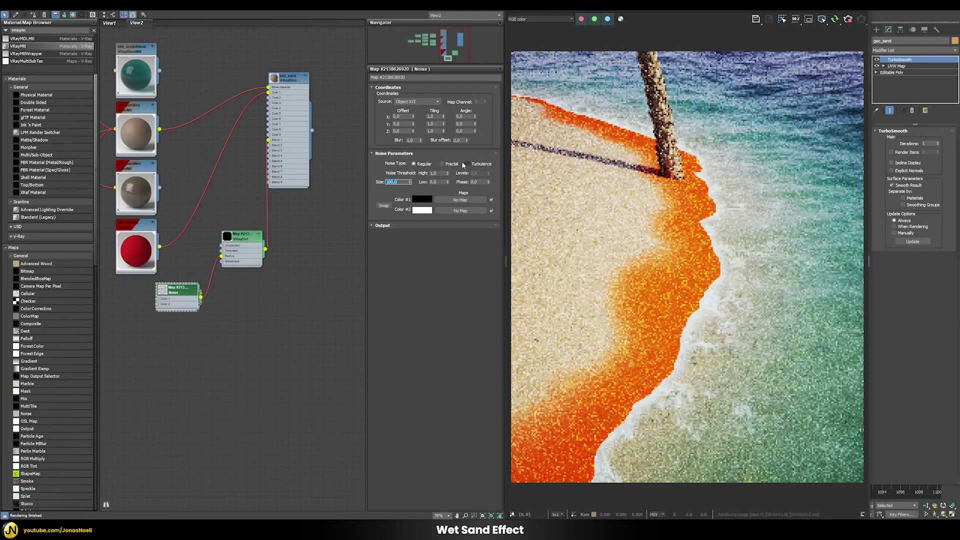
{"action": "left_click", "coordinate": [442, 163]}
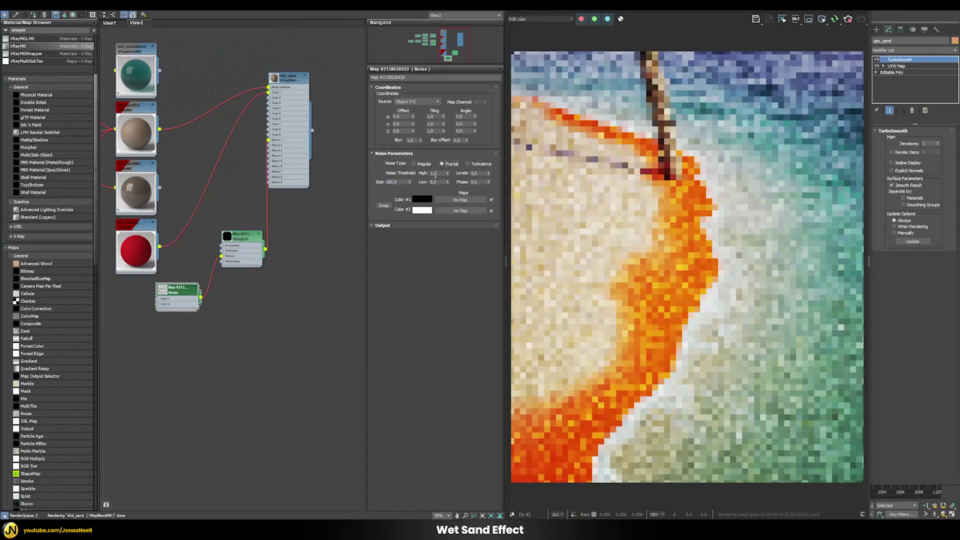
- Enlarge the Noise node's preview and set its noise threshold to high 0.6 and low 0.4
{"action": "double_click", "coordinate": [176, 290]}
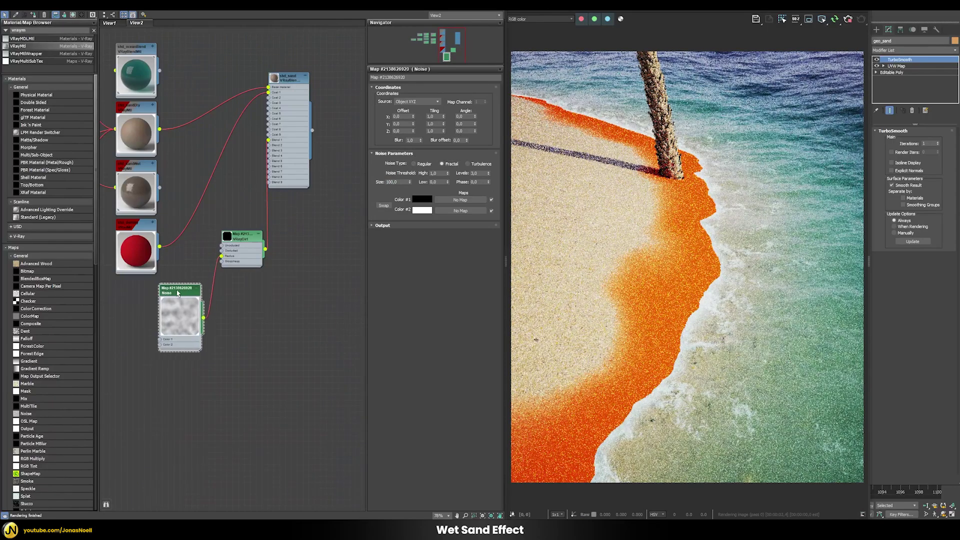
{"action": "left_click_drag", "start_coordinate": [177, 292], "coordinate": [185, 292]}
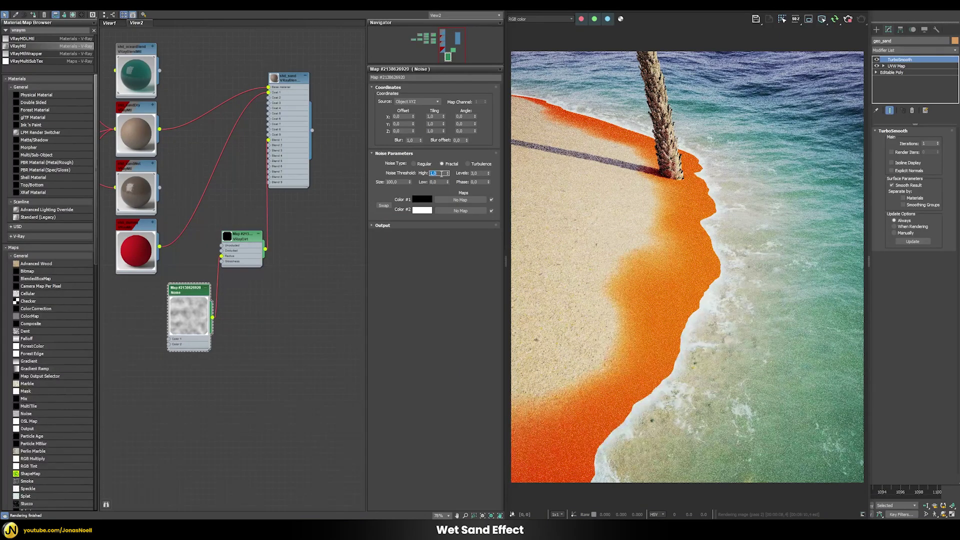
{"action": "type", "text": "0,6"}
{"action": "key", "text": "Return"}
{"action": "left_click", "coordinate": [440, 181]}
{"action": "key", "text": "BackSpace"}
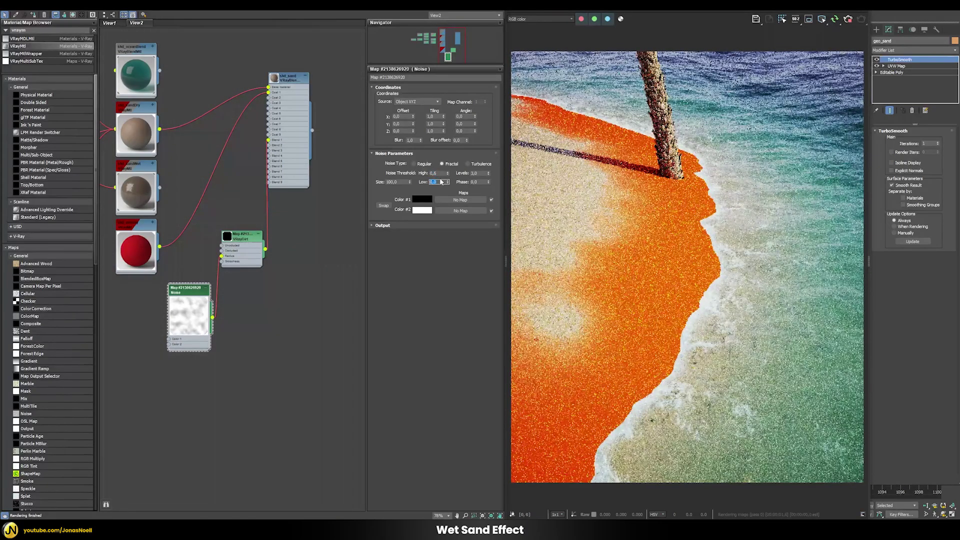
{"action": "type", "text": "4"}
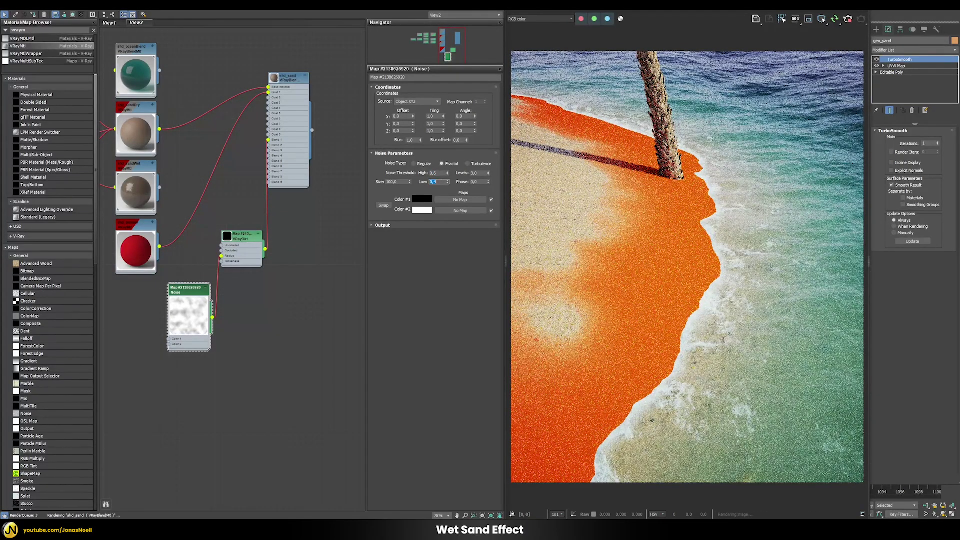
{"action": "key", "text": "Return"}
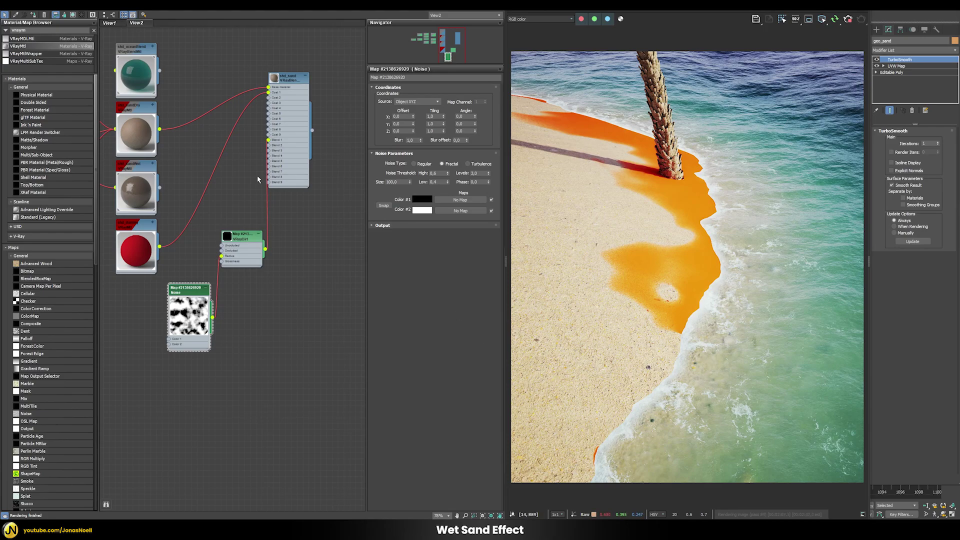
- Set the VRayDirt map's radius map amount to 50 to soften the noise influence
{"action": "double_click", "coordinate": [247, 239]}
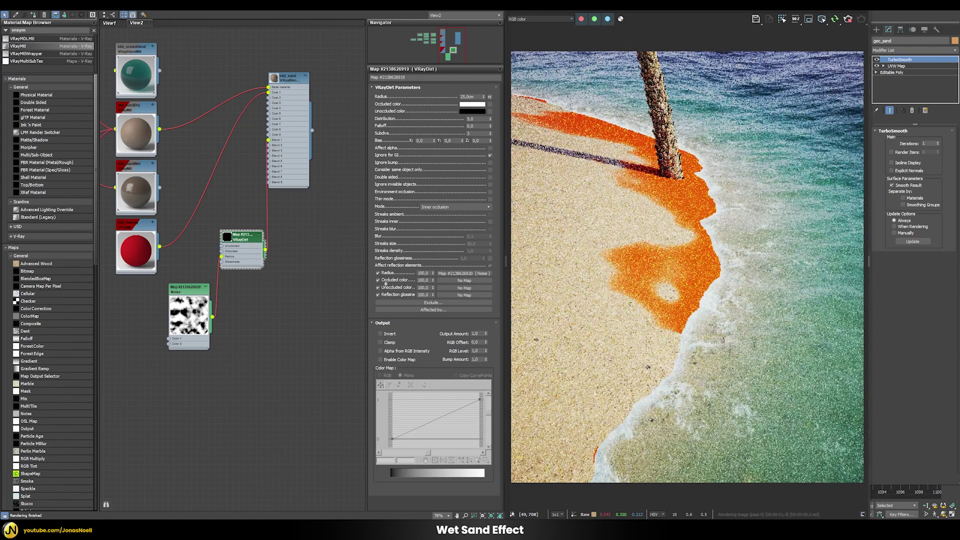
{"action": "double_click", "coordinate": [425, 273]}
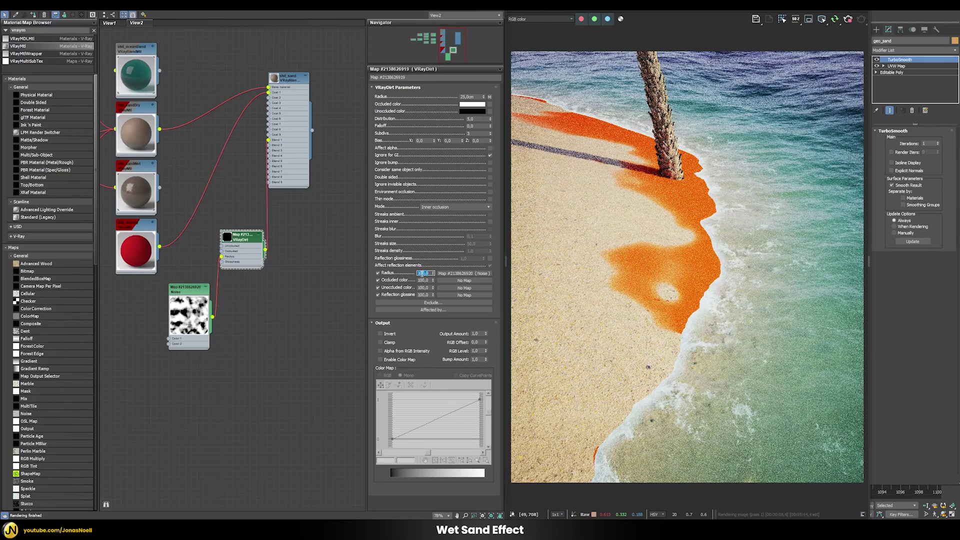
{"action": "type", "text": "50"}
{"action": "key", "text": "Return"}
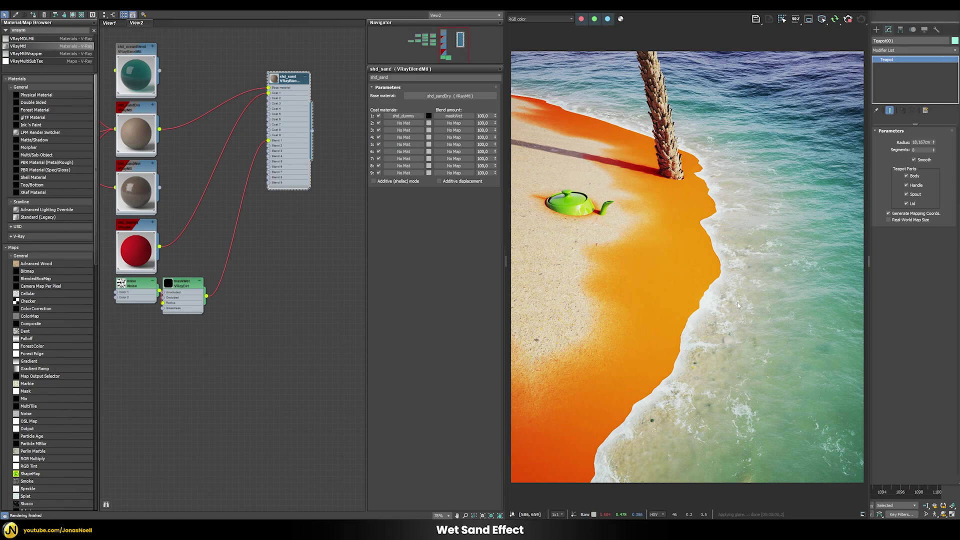
- Limit the maskWet VRayDirt map to be affected only by geo_ocean and geo_sand, using an include list
{"action": "double_click", "coordinate": [183, 286]}
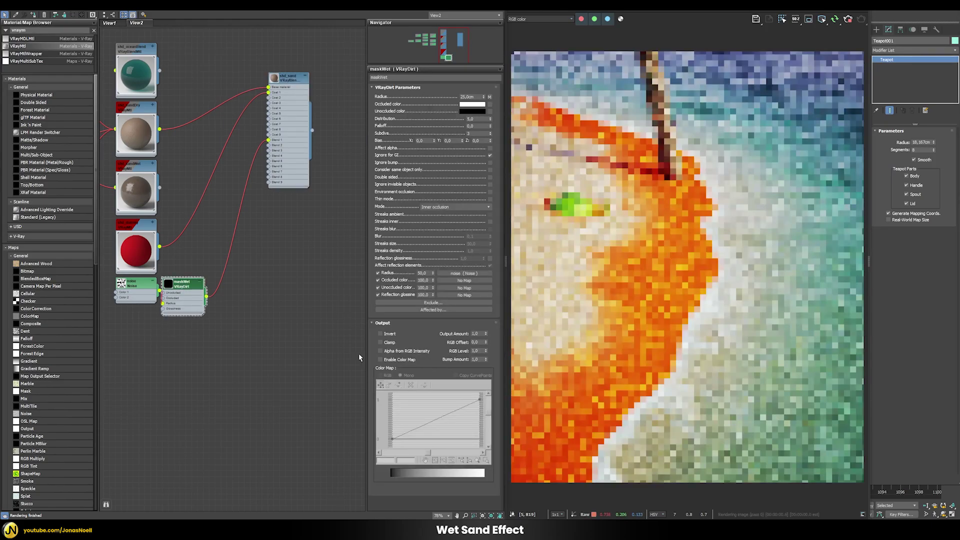
{"action": "left_click", "coordinate": [419, 311]}
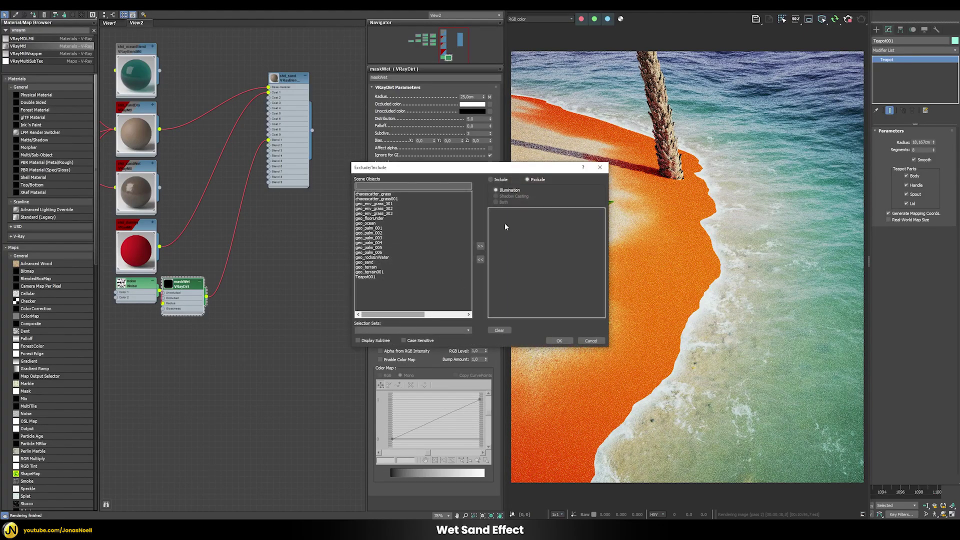
{"action": "left_click", "coordinate": [491, 179]}
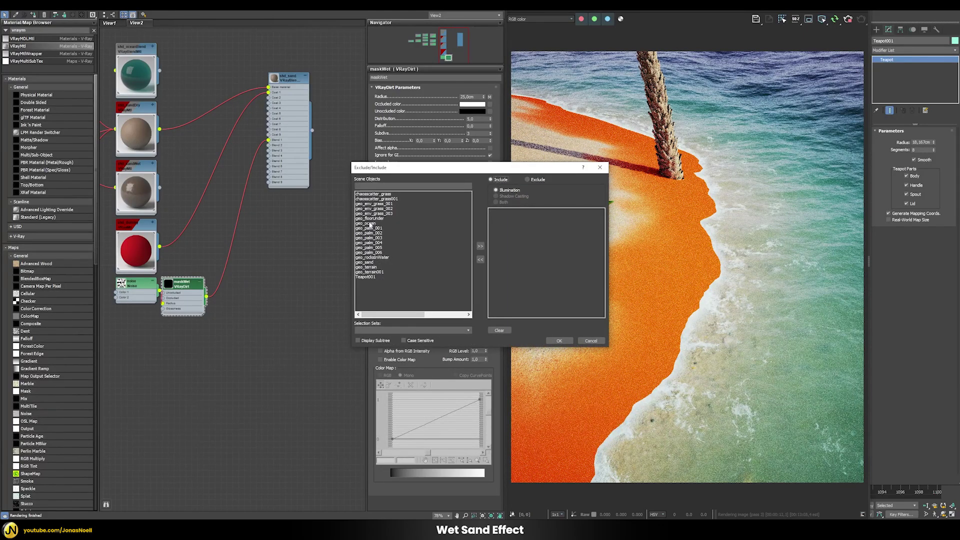
{"action": "left_click", "coordinate": [389, 223]}
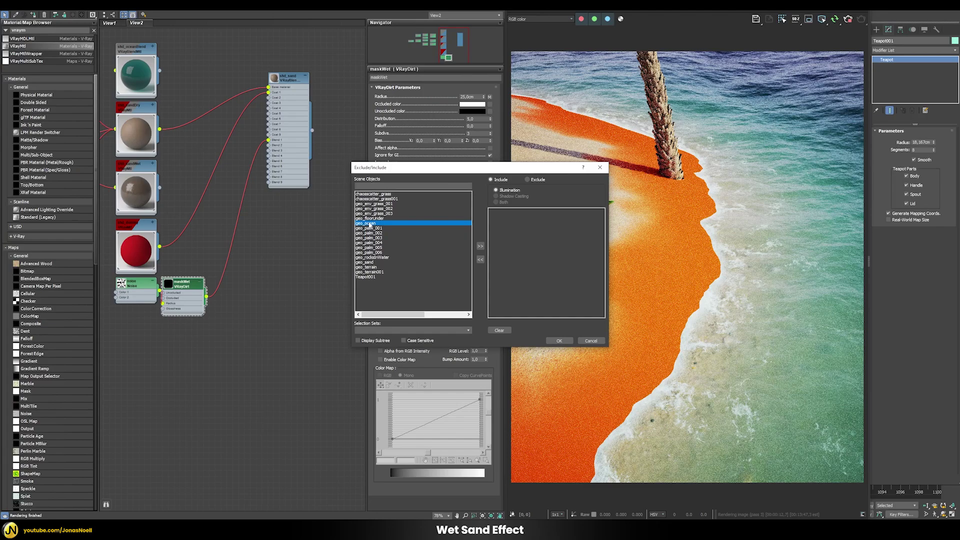
{"action": "left_click", "coordinate": [370, 263], "text": "ctrl"}
{"action": "left_click", "coordinate": [480, 246]}
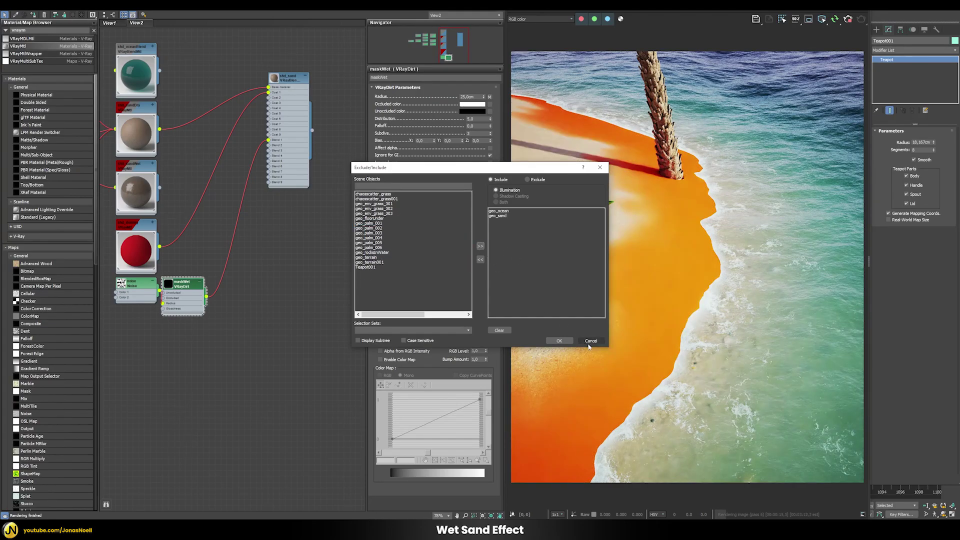
{"action": "left_click", "coordinate": [561, 341]}
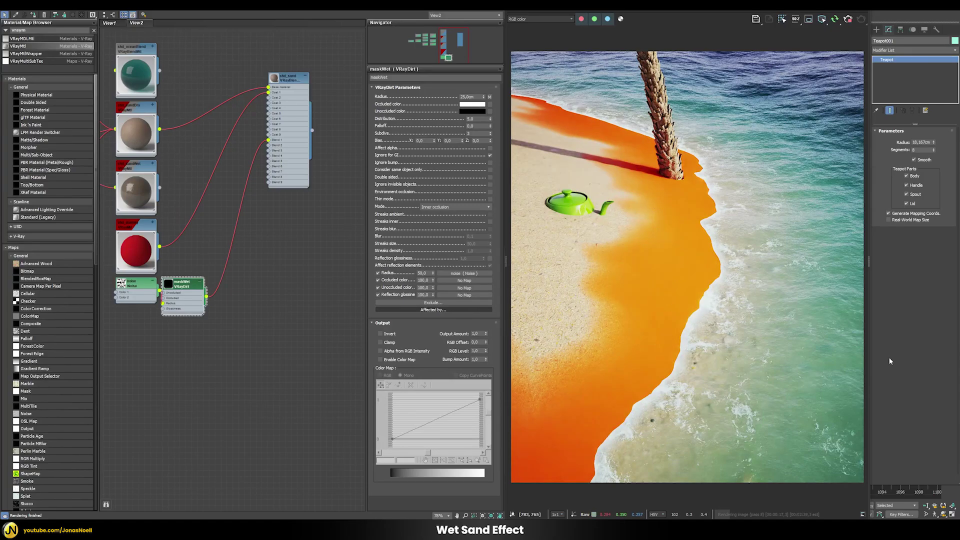
- Delete the test teapot from the scene and open the parameters of the shd_sand blend material
{"action": "key", "text": "Delete"}
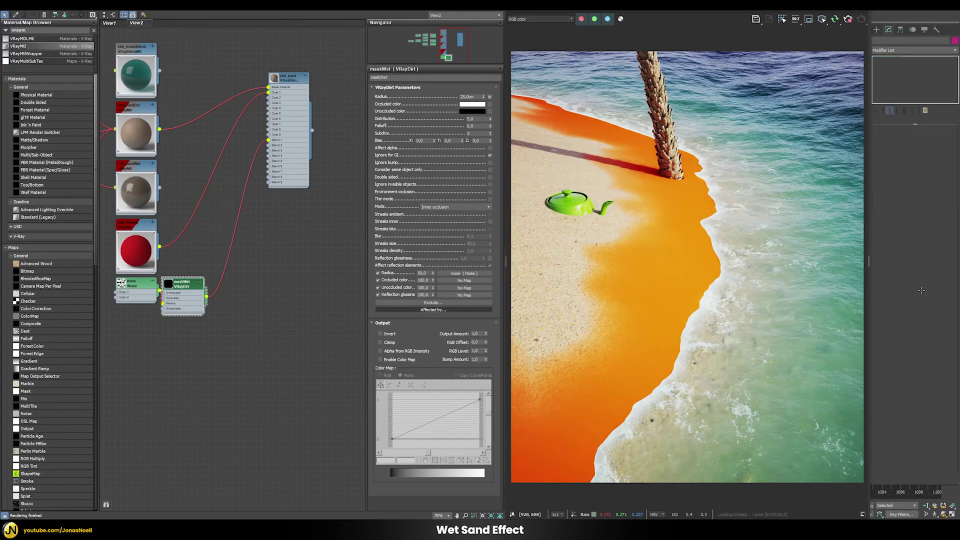
{"action": "double_click", "coordinate": [284, 82]}
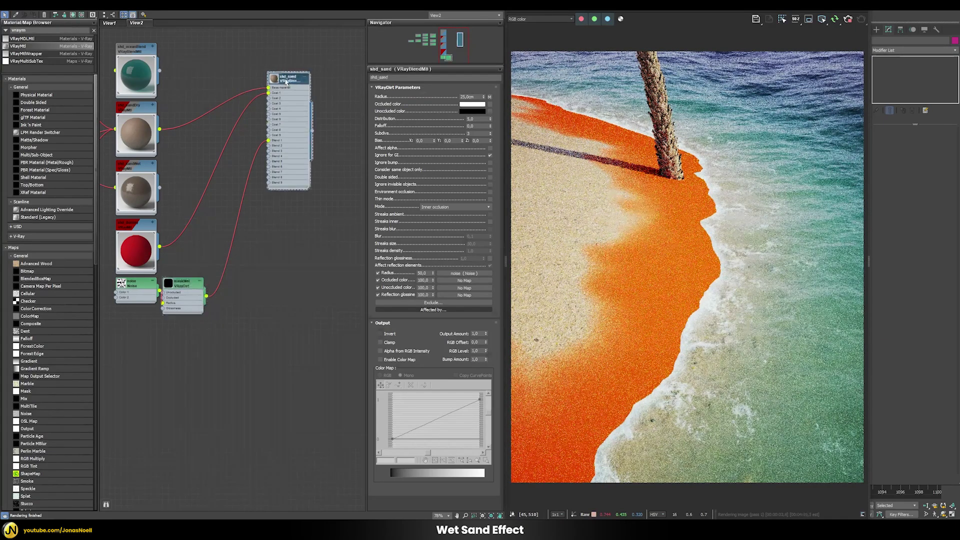
- Replace the dummy in the first coat of shd_sand with an instance of shd_sandWet
{"action": "left_click_drag", "start_coordinate": [159, 188], "coordinate": [411, 116]}
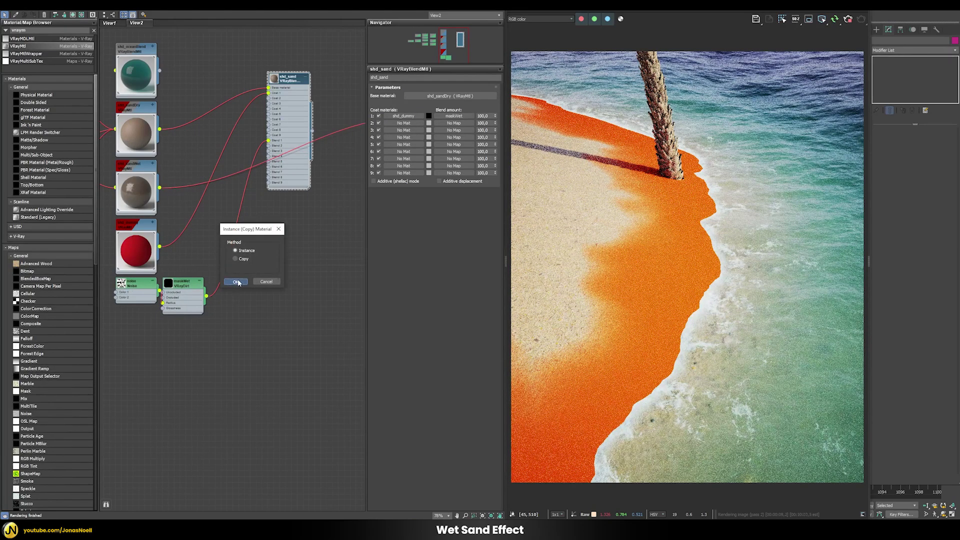
{"action": "left_click", "coordinate": [238, 281]}
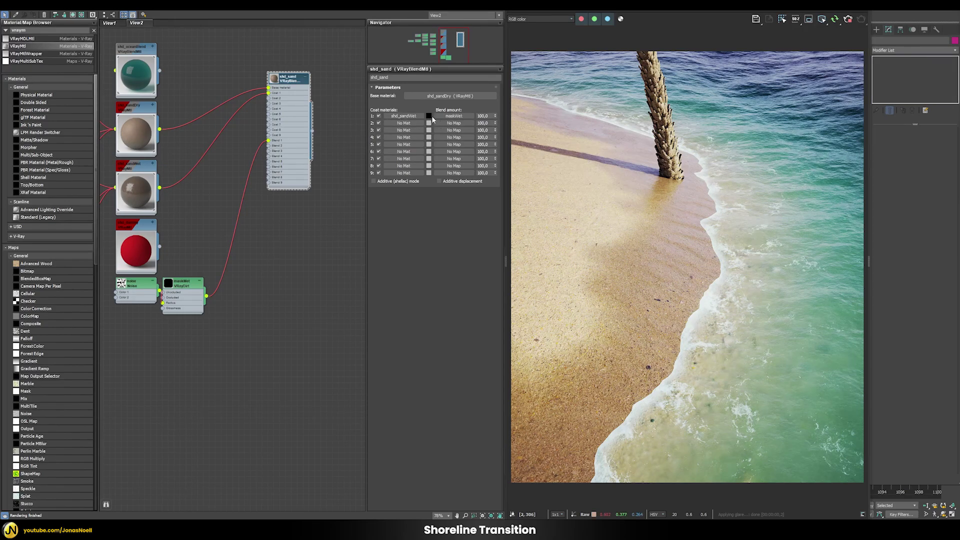
- Copy the first coat's black blend colour to the second coat and assign shd_dummy there as an instance
{"action": "left_click_drag", "start_coordinate": [431, 116], "coordinate": [431, 126]}
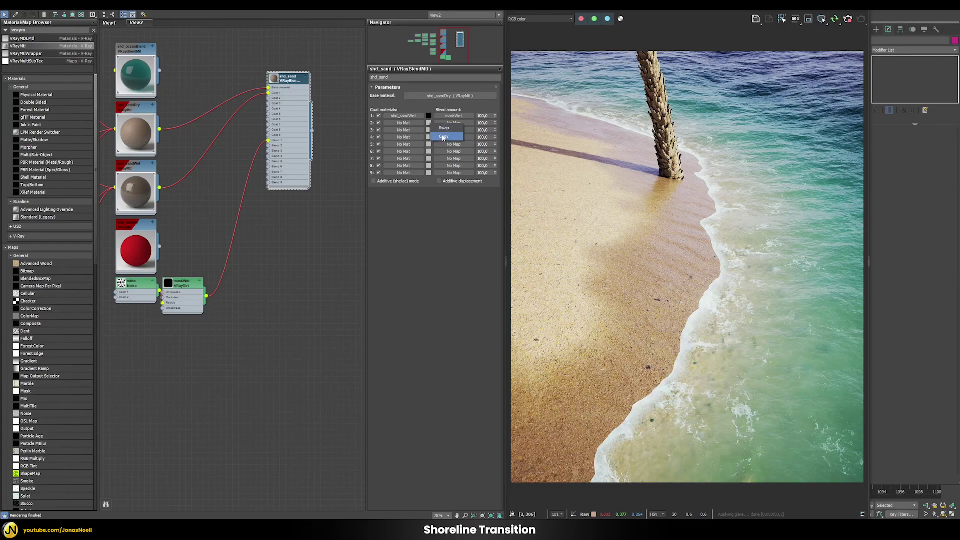
{"action": "left_click", "coordinate": [442, 134]}
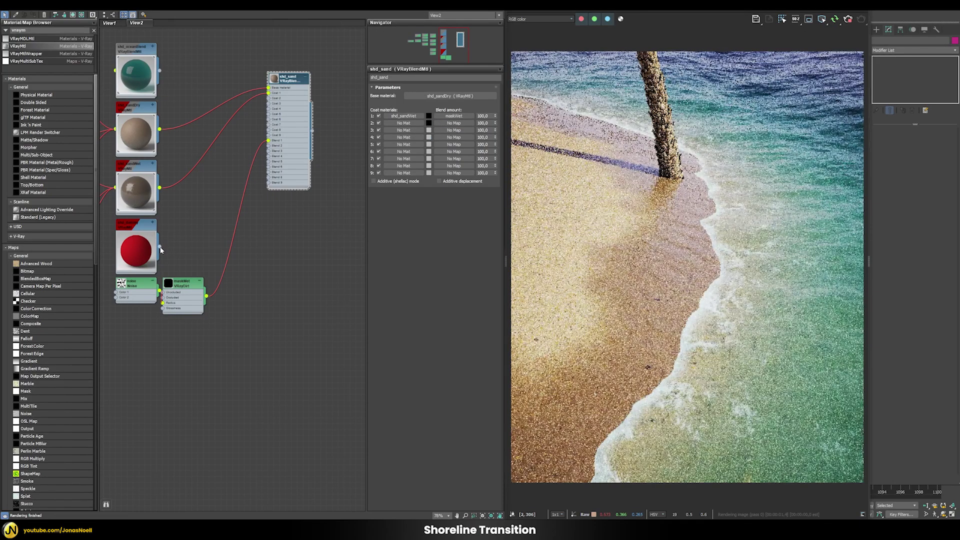
{"action": "left_click_drag", "start_coordinate": [159, 246], "coordinate": [404, 123]}
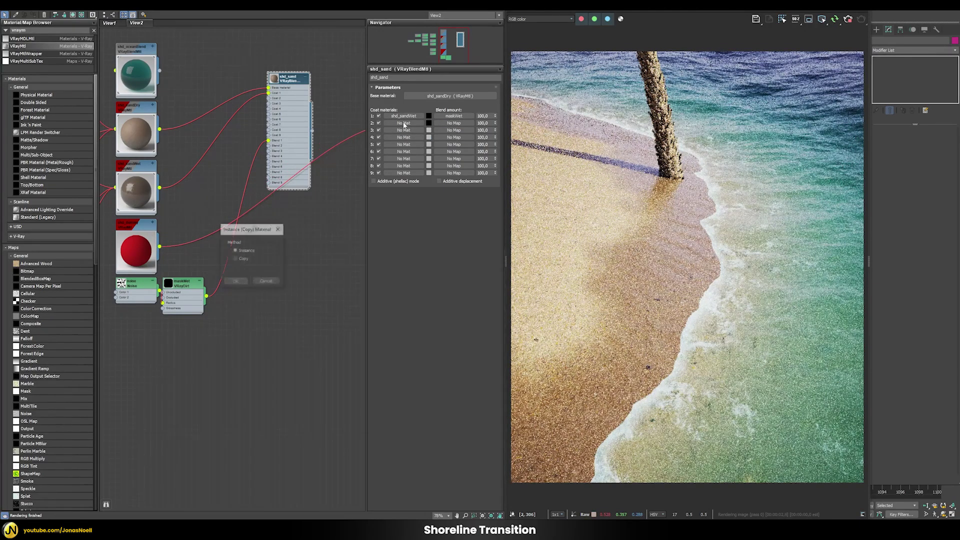
{"action": "left_click", "coordinate": [245, 277]}
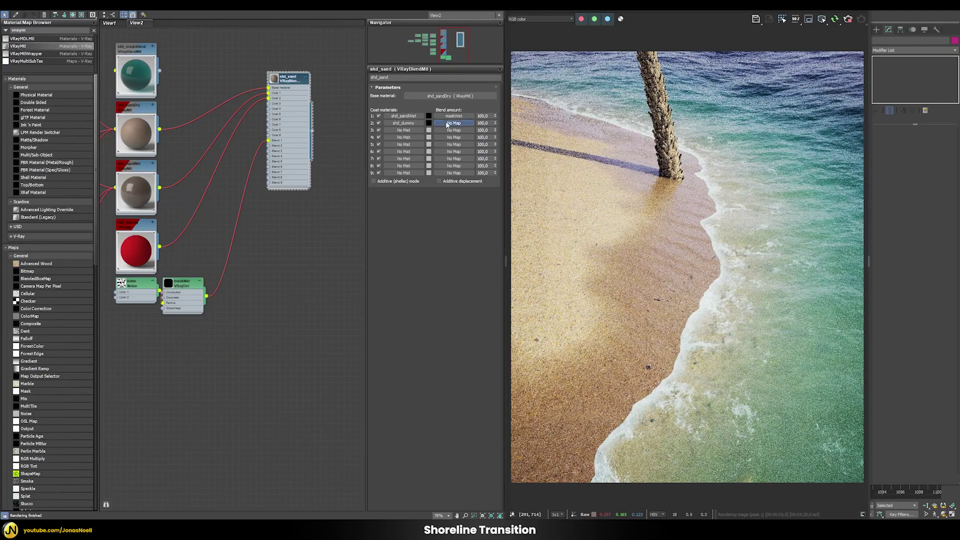
- Add a VRayDirt map as the second coat's blend mask and place its node below the other maps
{"action": "left_click", "coordinate": [447, 123]}
{"action": "type", "text": "vraydirt"}
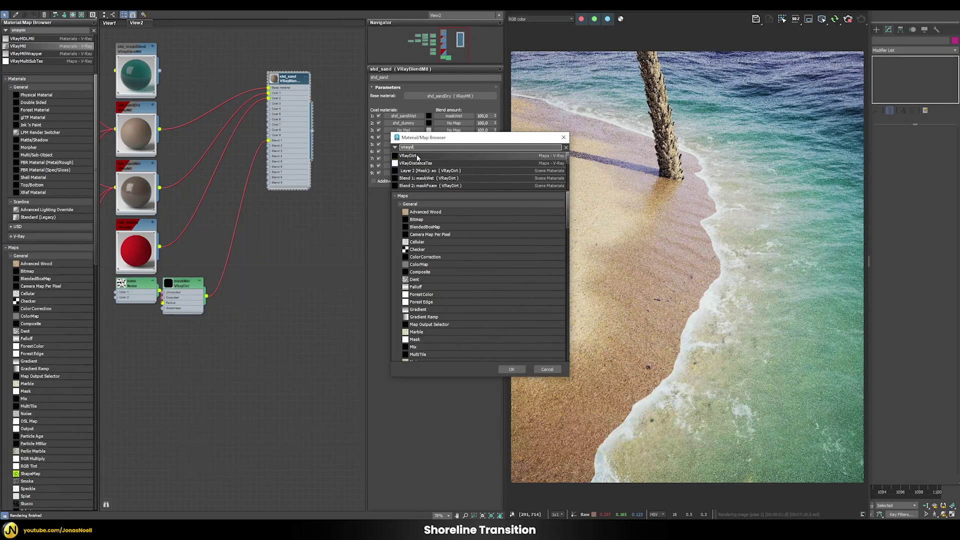
{"action": "key", "text": "Return"}
{"action": "left_click_drag", "start_coordinate": [215, 147], "coordinate": [268, 342]}
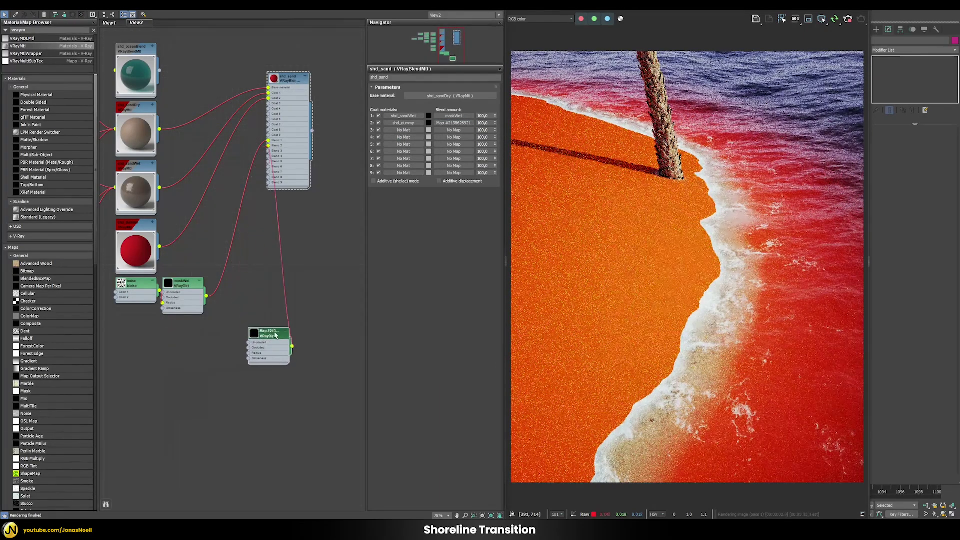
- Swap the new VRayDirt map's occluded and unoccluded colours and set its mode to Ambient + inner occlusion
{"action": "double_click", "coordinate": [268, 342]}
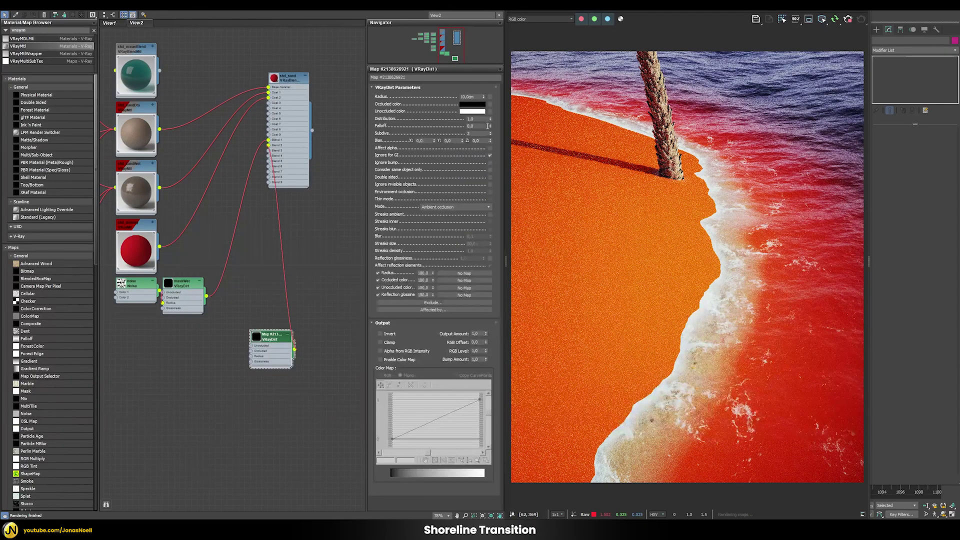
{"action": "left_click_drag", "start_coordinate": [474, 111], "coordinate": [472, 104]}
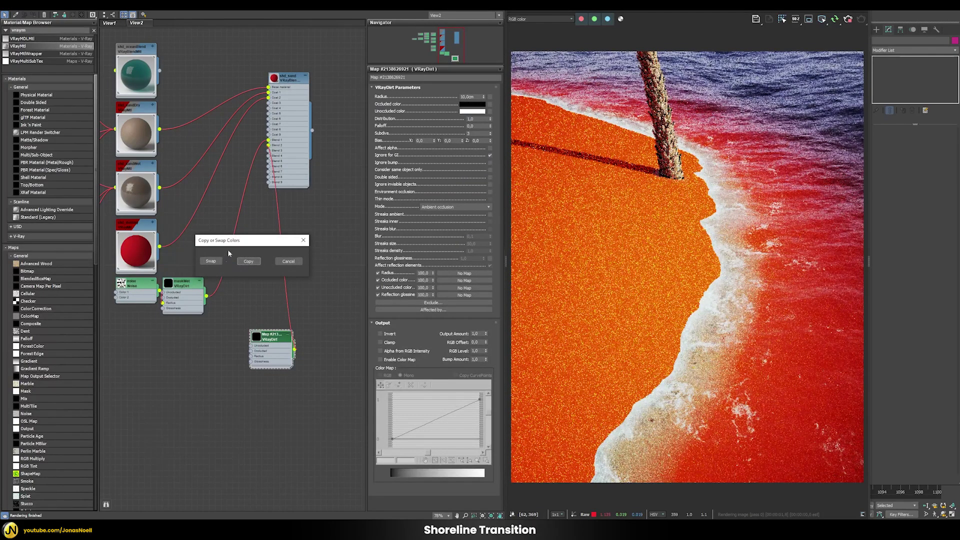
{"action": "left_click", "coordinate": [220, 261]}
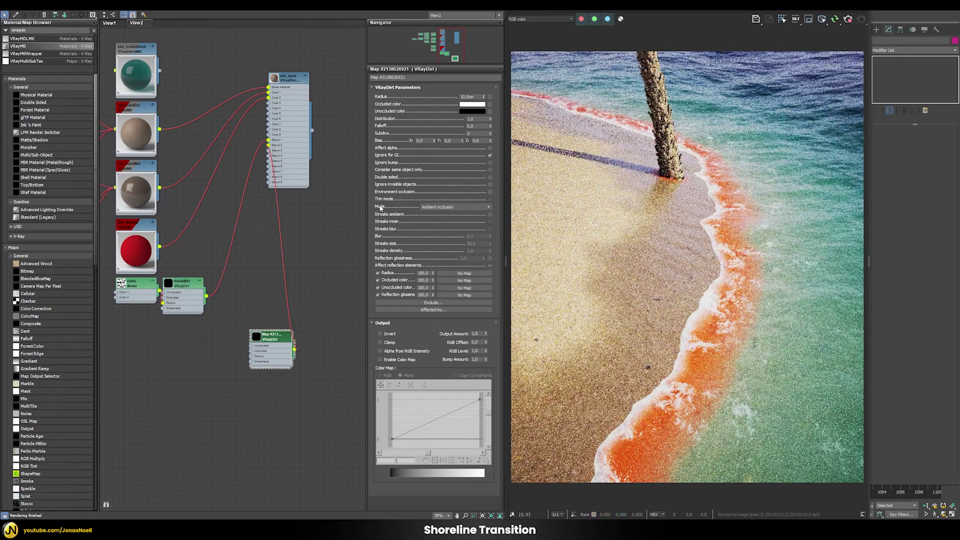
{"action": "left_click", "coordinate": [435, 207]}
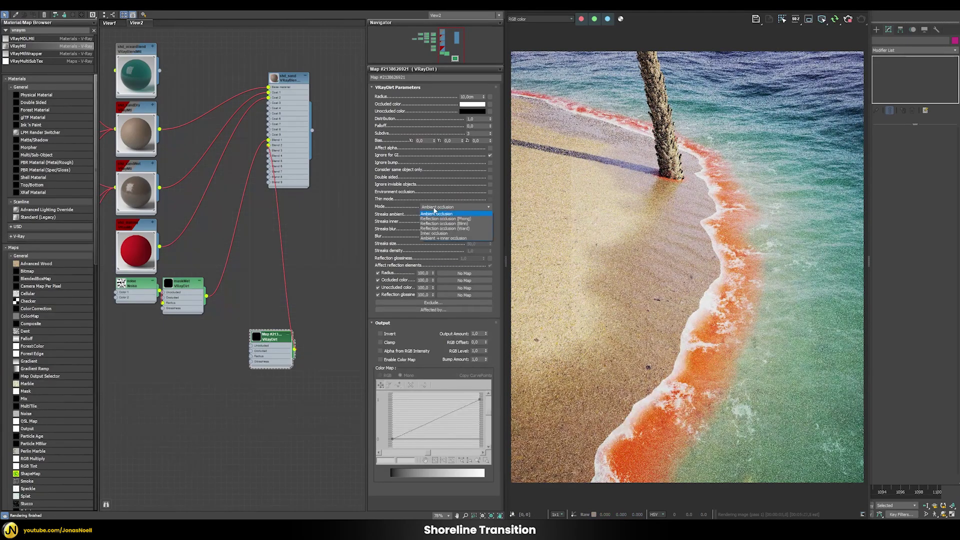
{"action": "left_click", "coordinate": [436, 238]}
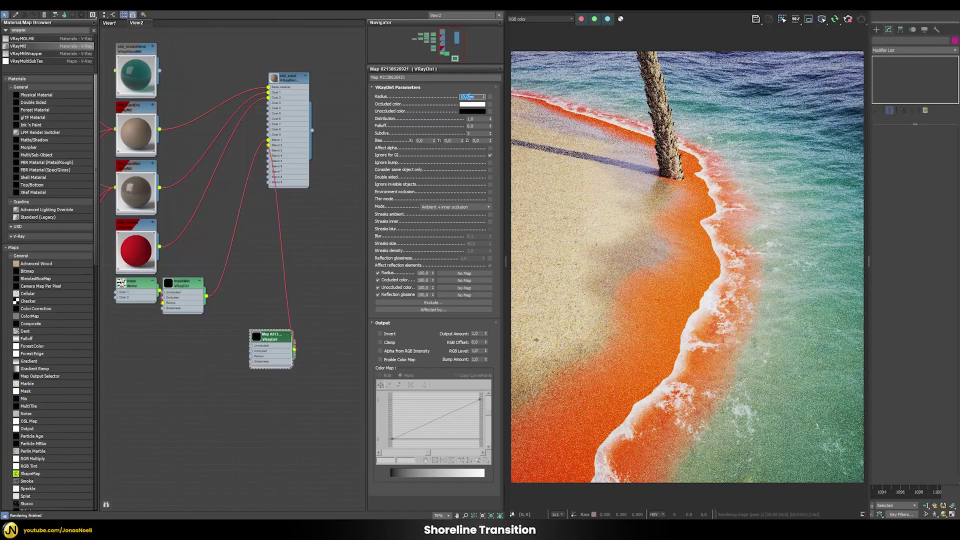
- Set the new VRayDirt map's radius to 5 cm and its falloff to 1.0
{"action": "type", "text": "5"}
{"action": "key", "text": "Return"}
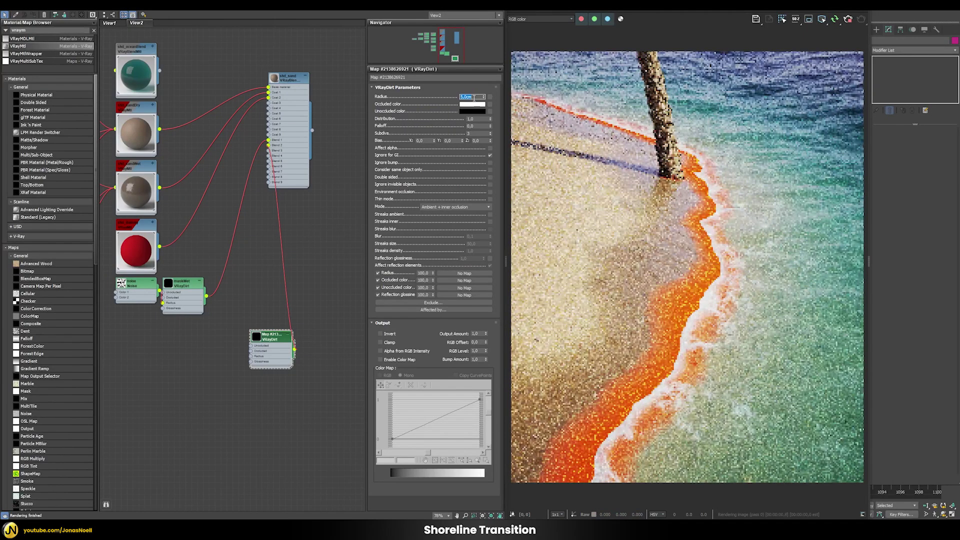
{"action": "left_click", "coordinate": [472, 126]}
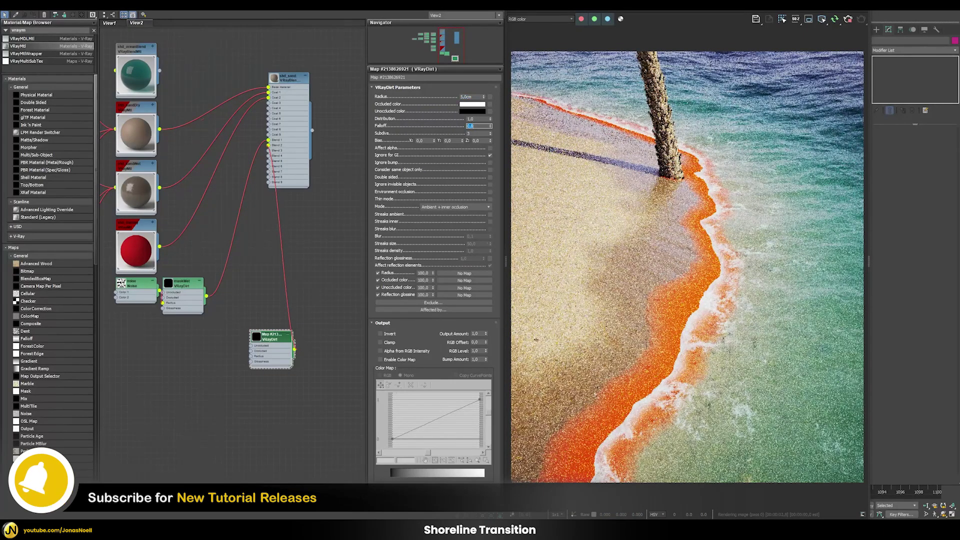
{"action": "type", "text": "1"}
{"action": "key", "text": "Return"}
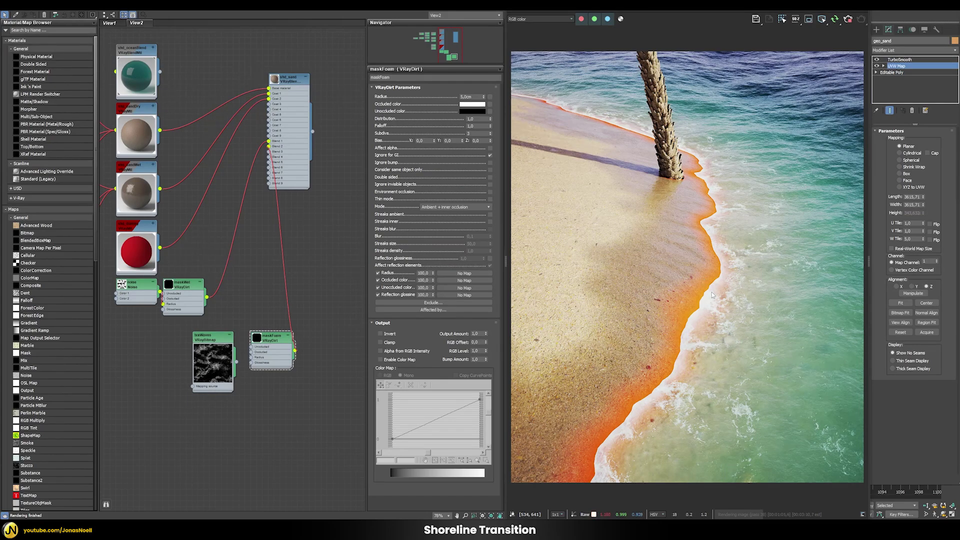
- Limit the maskFoam VRayDirt map to be affected only by geo_ocean and geo_sand, using an include list
{"action": "scroll", "coordinate": [711, 292], "scroll_direction": "up", "scroll_amount": 4}
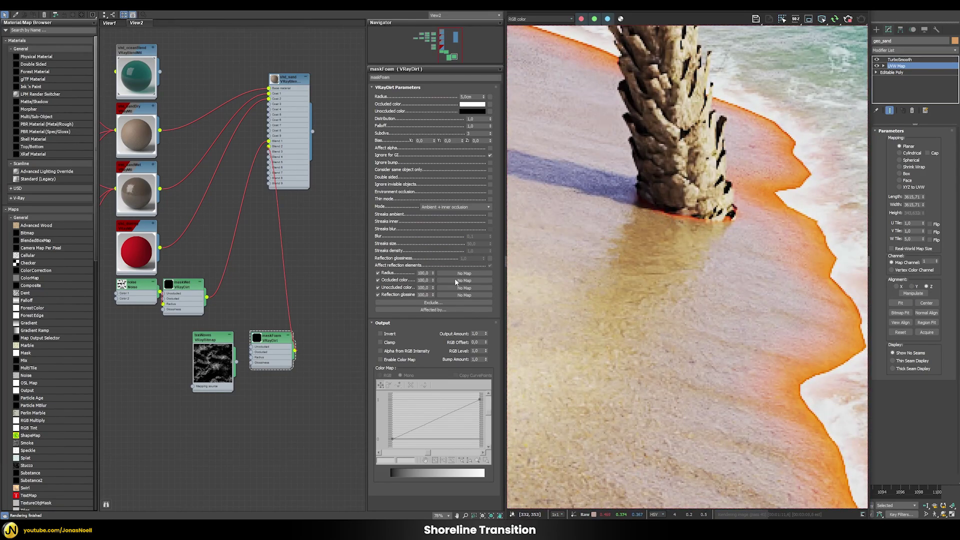
{"action": "left_click", "coordinate": [412, 308]}
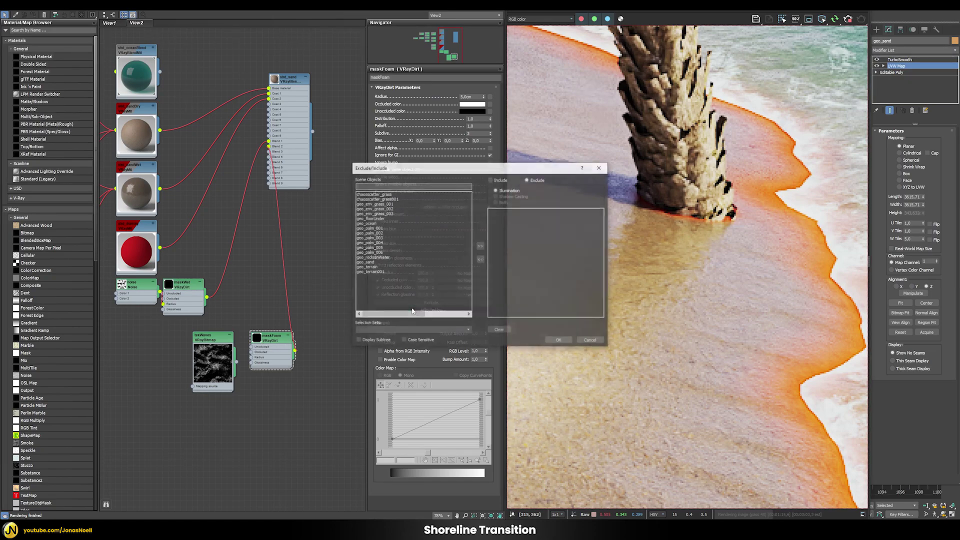
{"action": "left_click", "coordinate": [370, 223]}
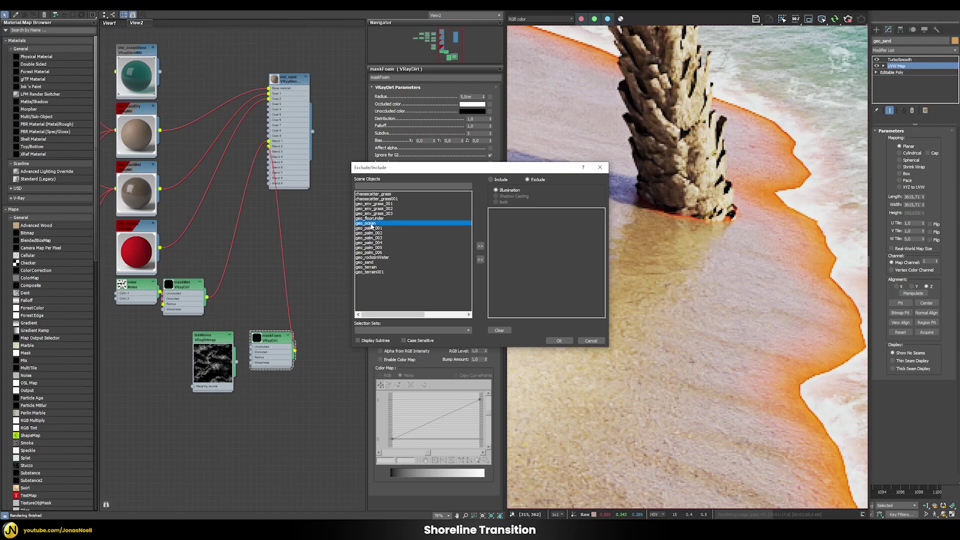
{"action": "left_click", "coordinate": [373, 263], "text": "ctrl"}
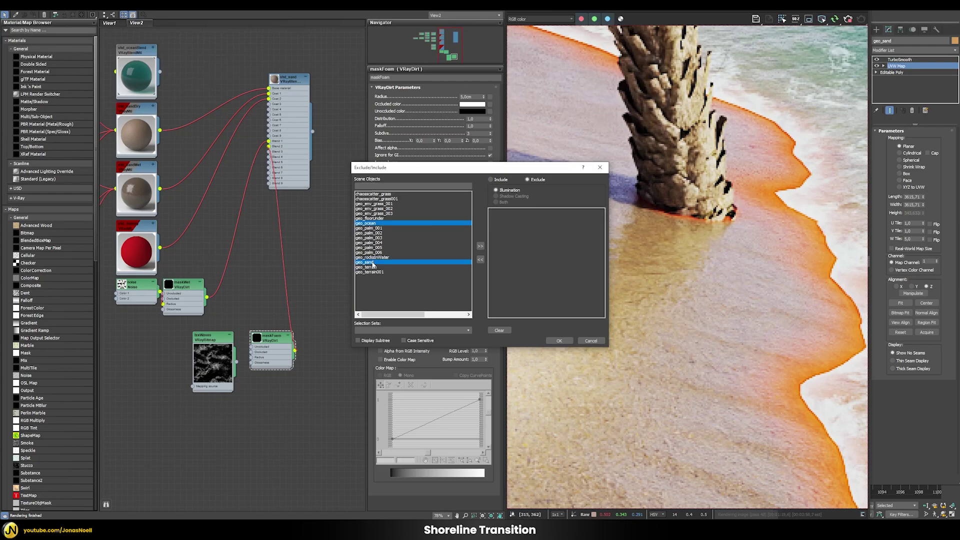
{"action": "left_click", "coordinate": [491, 179]}
{"action": "left_click", "coordinate": [480, 246]}
{"action": "left_click", "coordinate": [558, 340]}
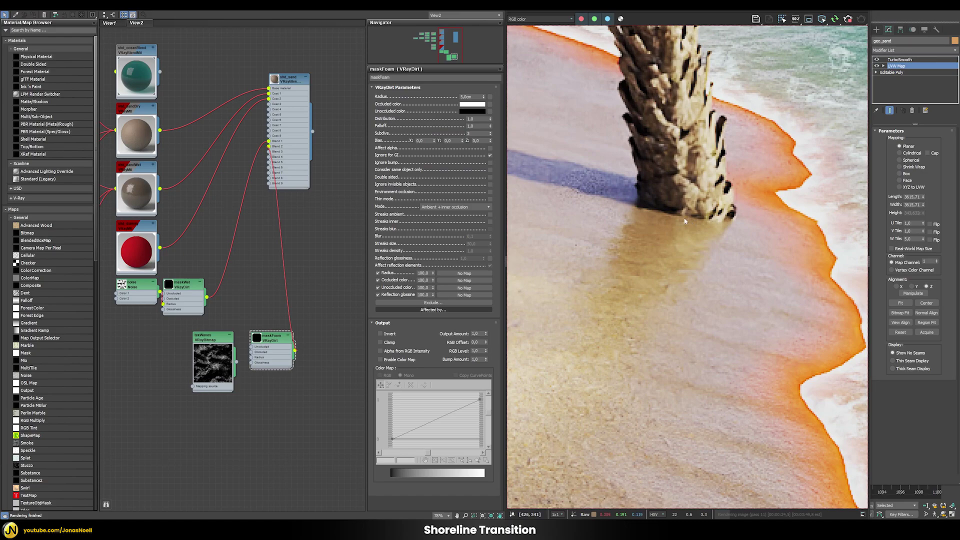
{"action": "scroll", "coordinate": [684, 220], "scroll_direction": "down", "scroll_amount": 3}
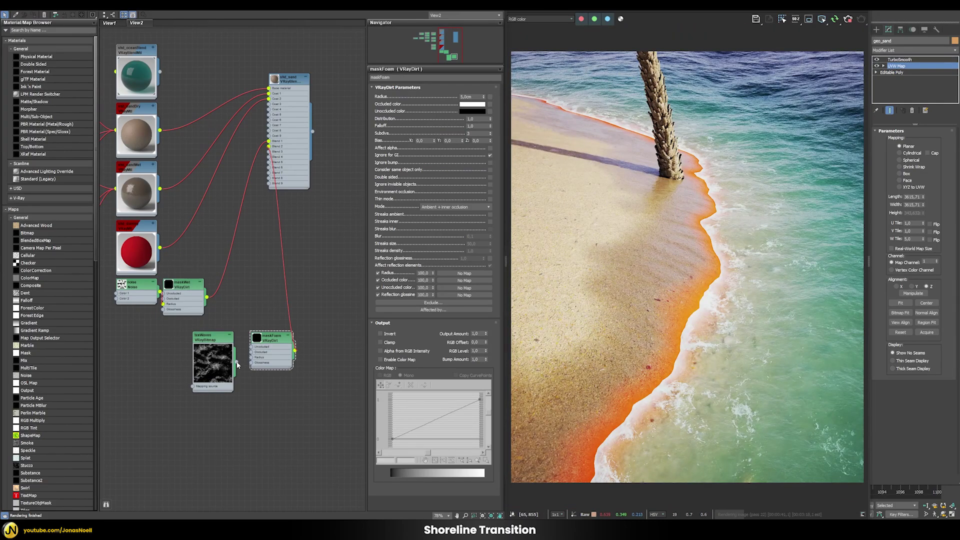
- Connect the texWaves bitmap to maskFoam's radius as an instance and set the radius map amount to 97
{"action": "left_click_drag", "start_coordinate": [236, 362], "coordinate": [490, 100]}
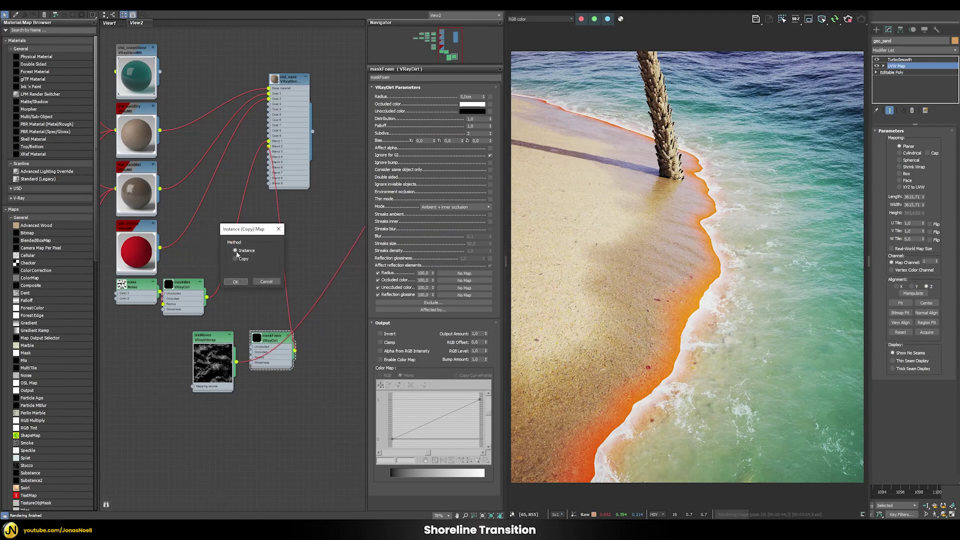
{"action": "left_click", "coordinate": [236, 282]}
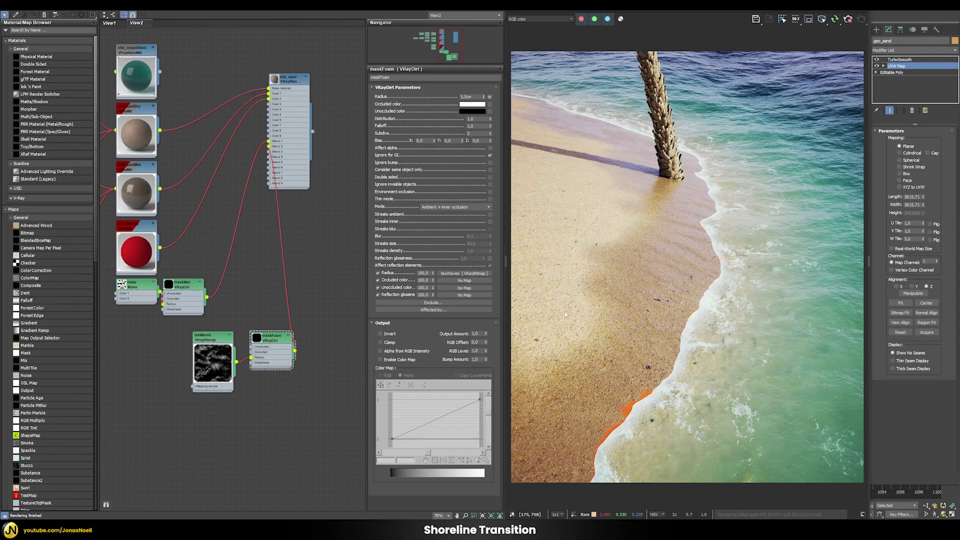
{"action": "double_click", "coordinate": [429, 273]}
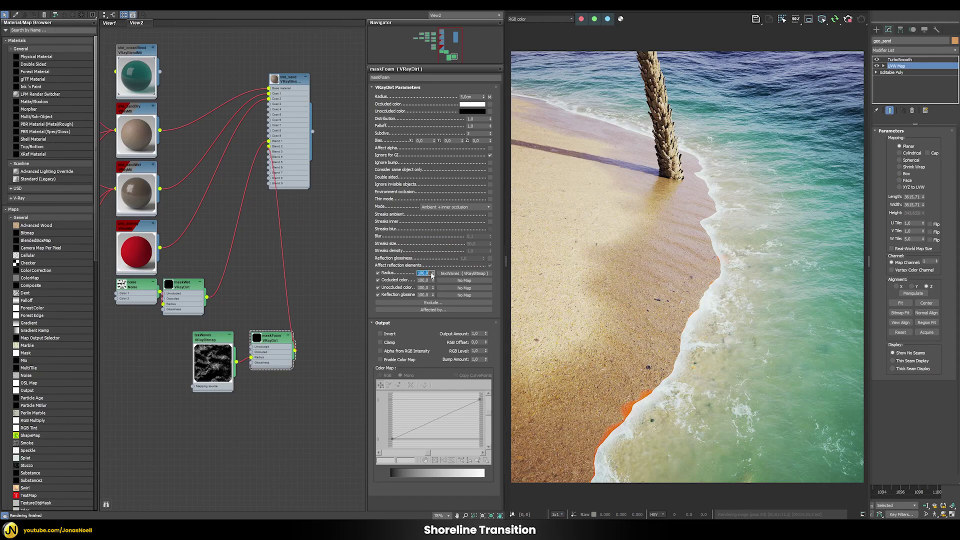
{"action": "key", "text": "Return"}
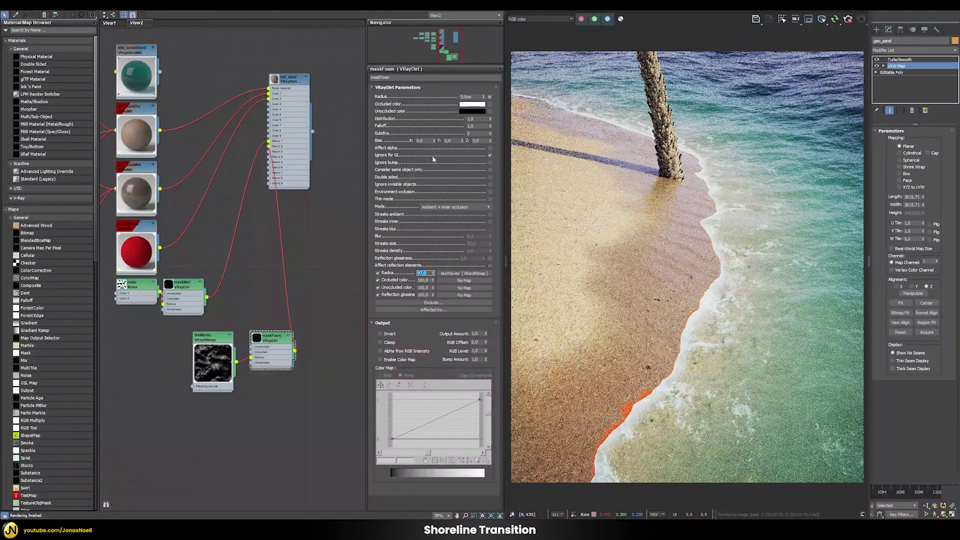
- Set the maskFoam VRayDirt map's radius to 25 cm
{"action": "left_click", "coordinate": [468, 97]}
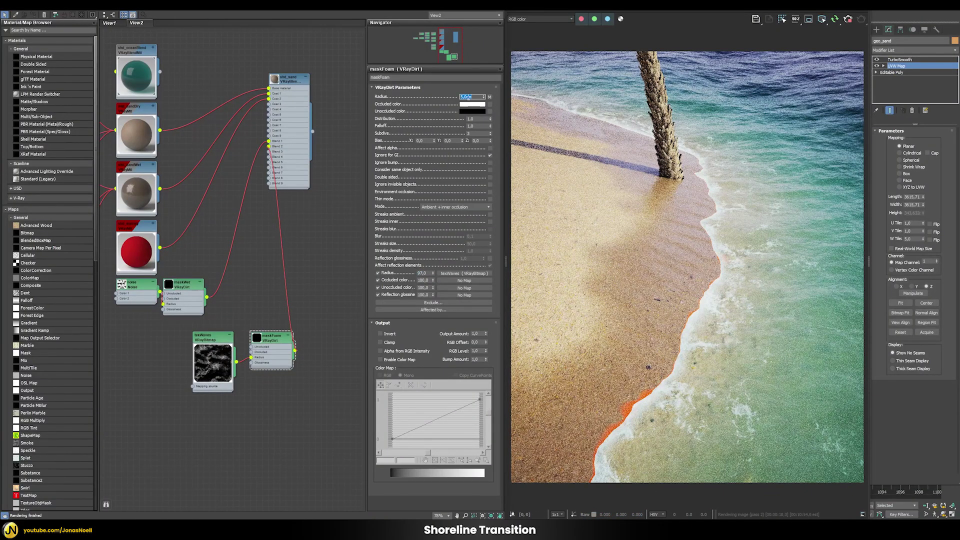
{"action": "type", "text": "25"}
{"action": "key", "text": "Return"}
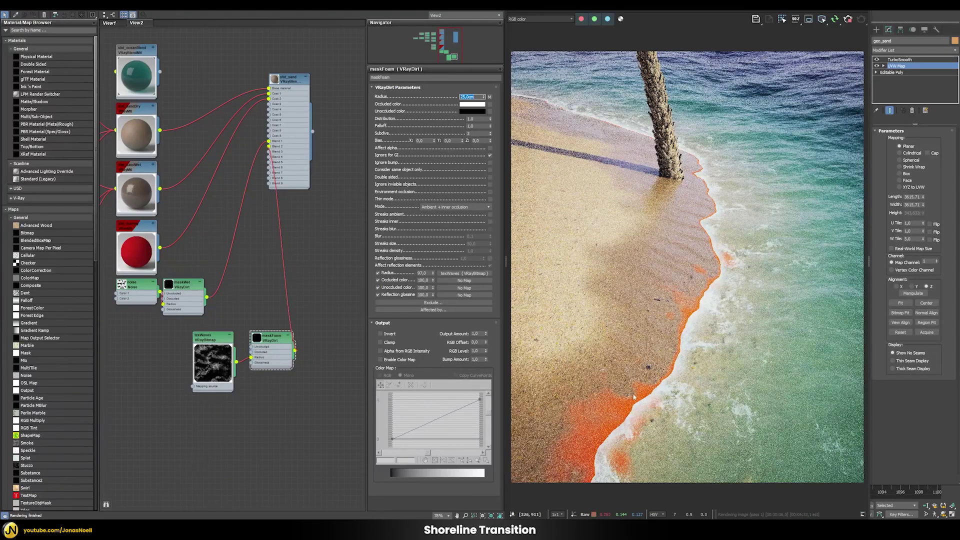
- Add a VRayTriplanarTex map as the mapping source of the texWaves bitmap
{"action": "double_click", "coordinate": [211, 340]}
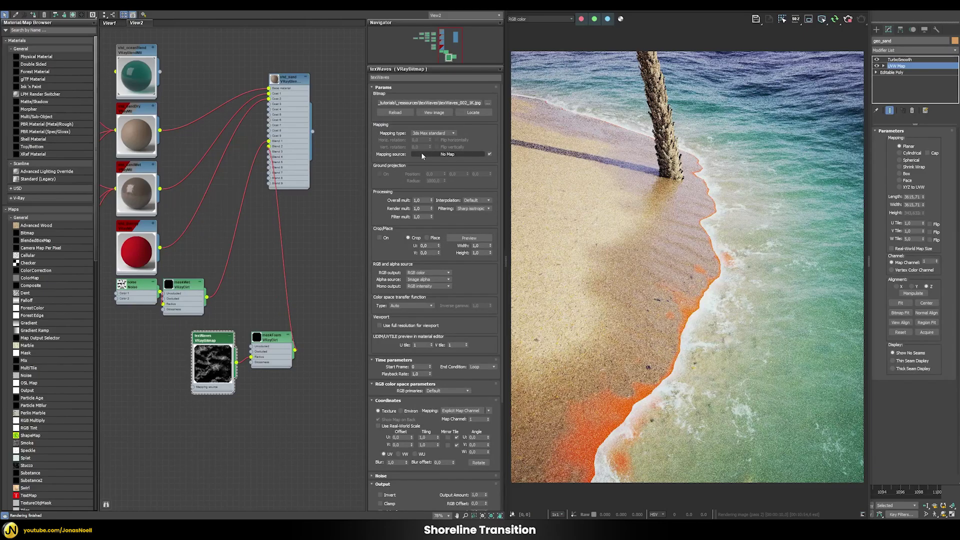
{"action": "left_click", "coordinate": [422, 153]}
{"action": "type", "text": "vrayt"}
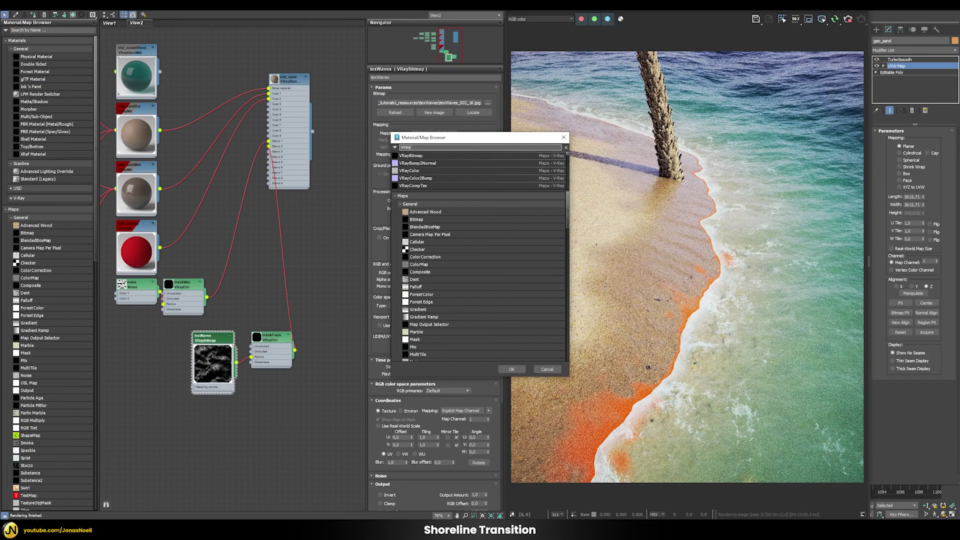
{"action": "double_click", "coordinate": [416, 155]}
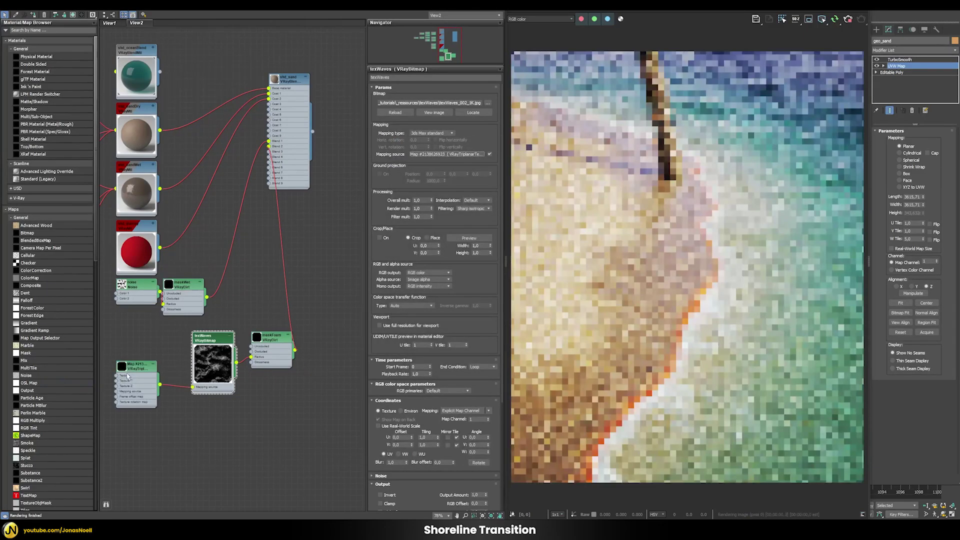
- Set the VRayTriplanarTex map's size to 100 cm
{"action": "double_click", "coordinate": [140, 369]}
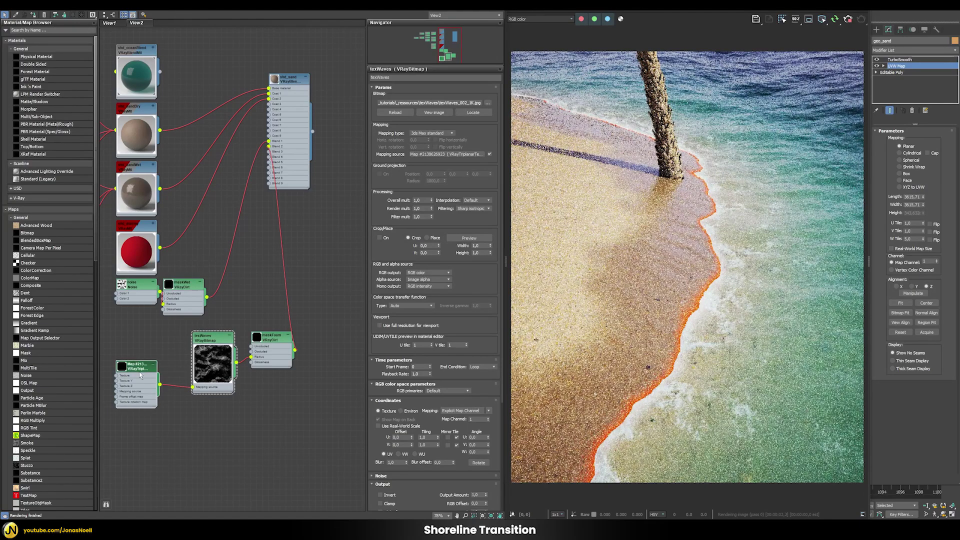
{"action": "double_click", "coordinate": [484, 121]}
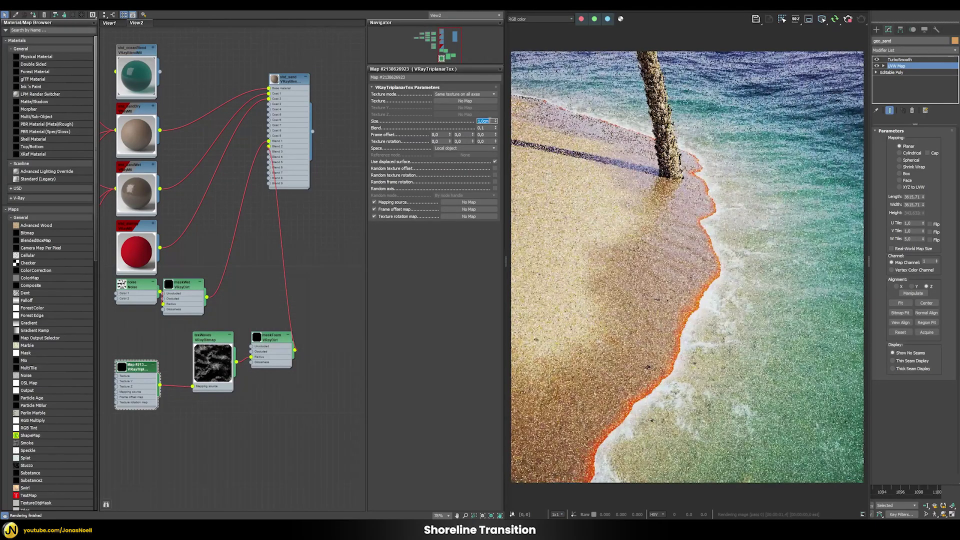
{"action": "type", "text": "100"}
{"action": "key", "text": "Return"}
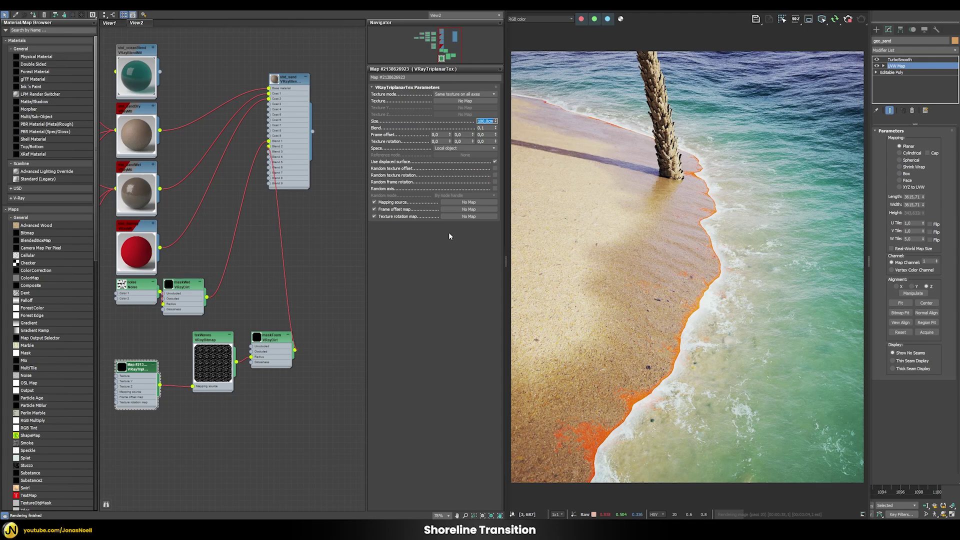
- Add a VRayUVWRandomizer map as the mapping source of the VRayTriplanarTex map
{"action": "left_click", "coordinate": [449, 202]}
{"action": "type", "text": "vra"}
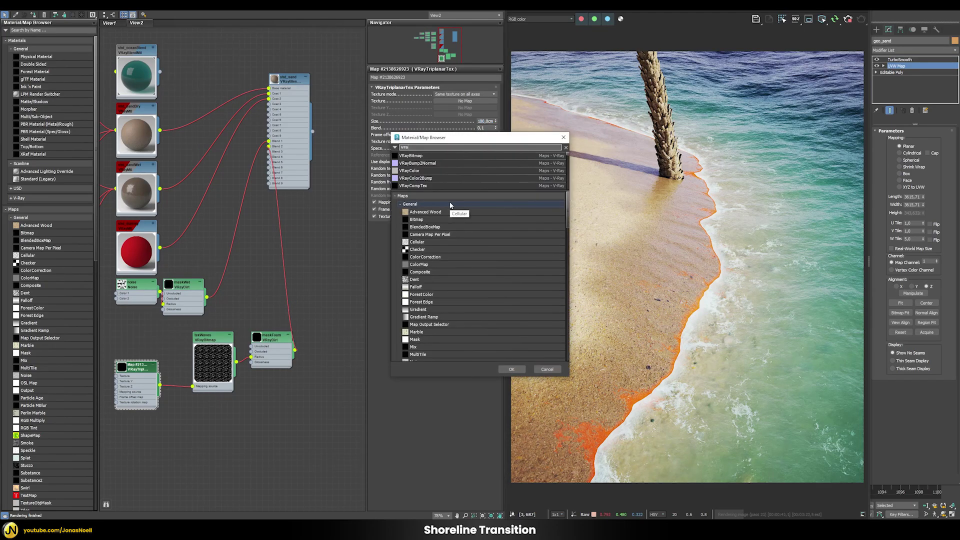
{"action": "type", "text": "yuvw"}
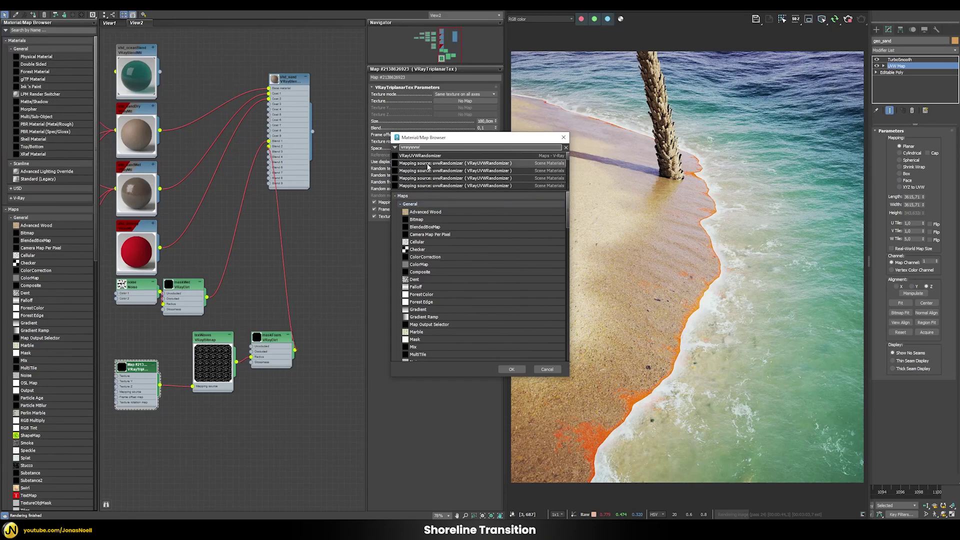
{"action": "double_click", "coordinate": [421, 156]}
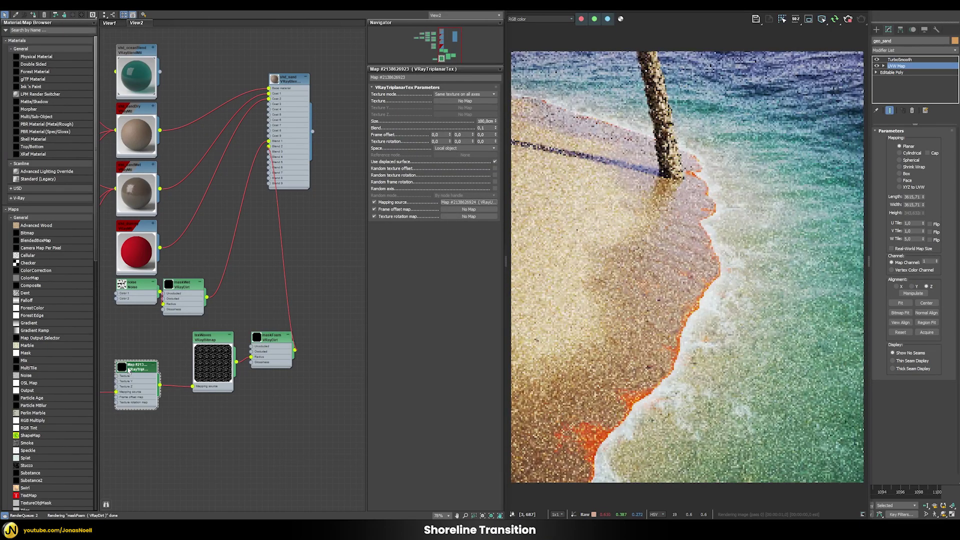
- Arrange the VRayTriplanarTex and VRayUVWRandomizer nodes in a row beside the texWaves bitmap node
{"action": "middle_click_drag", "start_coordinate": [143, 378], "coordinate": [189, 384]}
{"action": "left_click_drag", "start_coordinate": [189, 383], "coordinate": [218, 361]}
{"action": "left_click_drag", "start_coordinate": [115, 397], "coordinate": [168, 350]}
{"action": "middle_click_drag", "start_coordinate": [169, 351], "coordinate": [114, 343]}
- Enable stochastic tiling on the VRayUVWRandomizer map and set the lower limit of its U scale variance to 50%
{"action": "double_click", "coordinate": [114, 343]}
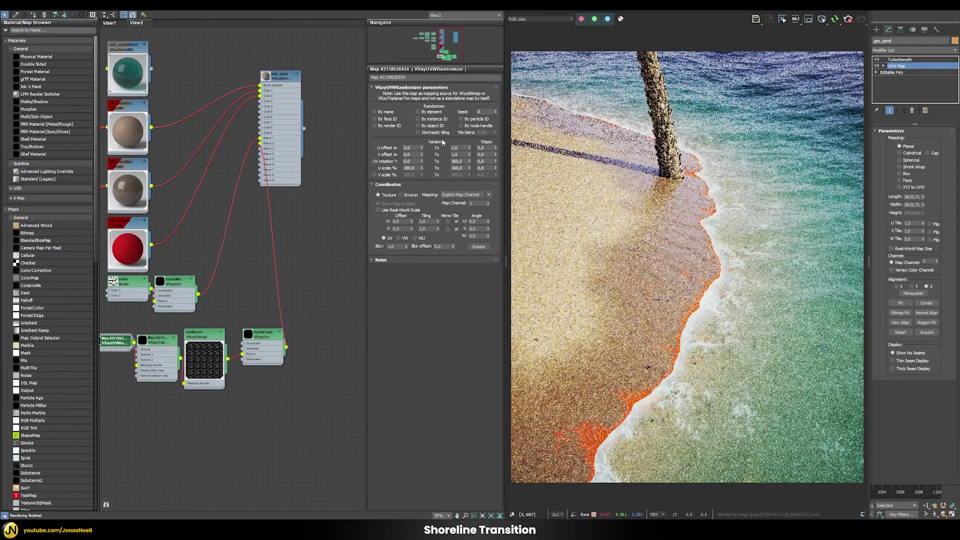
{"action": "left_click", "coordinate": [418, 132]}
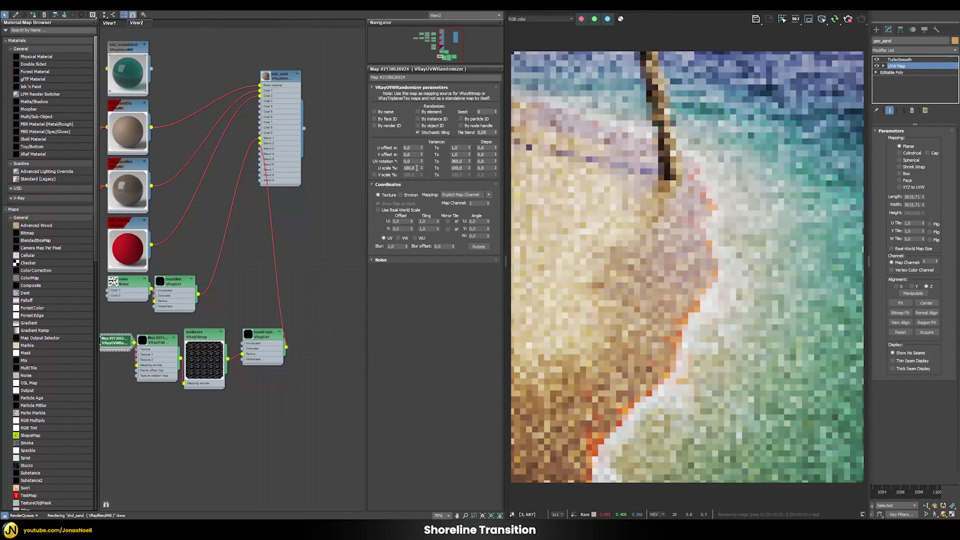
{"action": "double_click", "coordinate": [413, 169]}
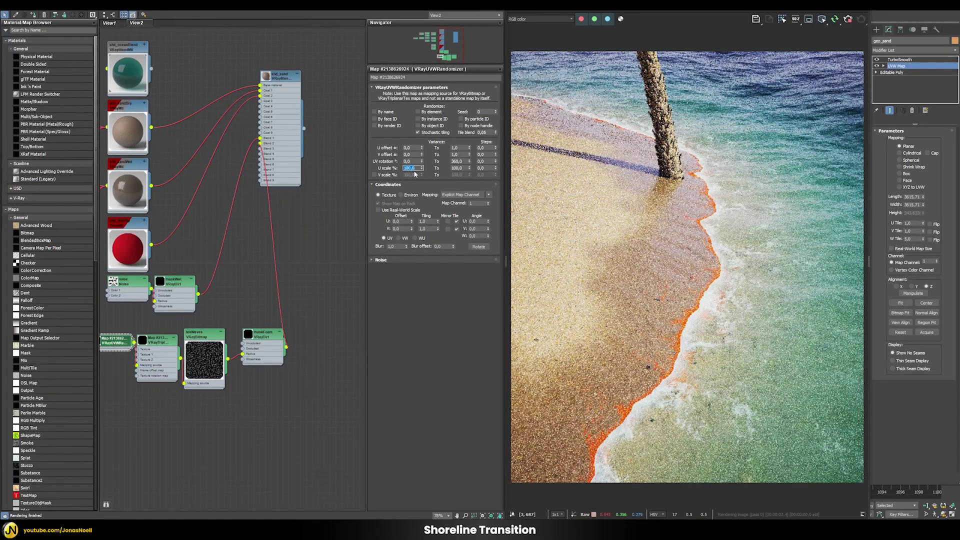
{"action": "type", "text": "50"}
{"action": "double_click", "coordinate": [457, 168]}
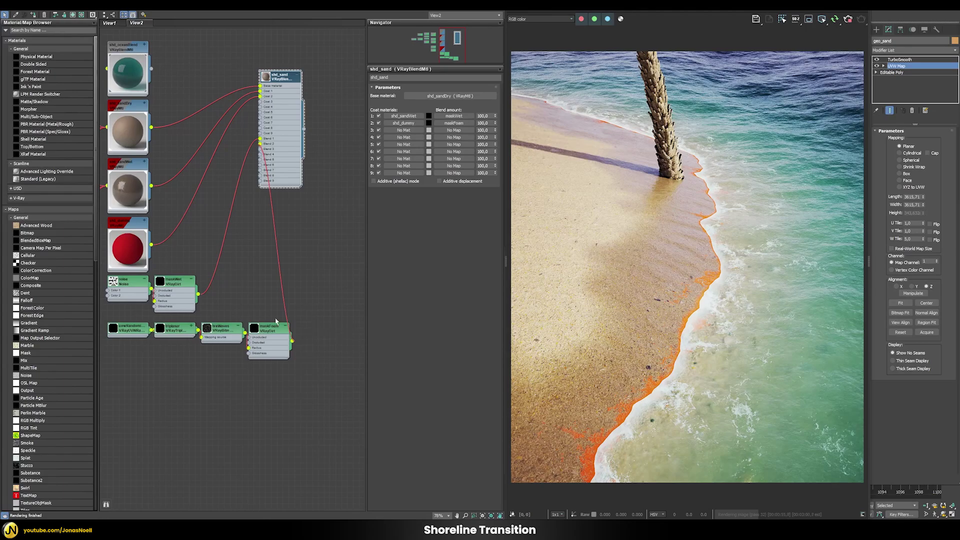
- Replace shd_dummy in the second coat of shd_sand with an instance of the shd_oceanBlend material
{"action": "left_click", "coordinate": [261, 291]}
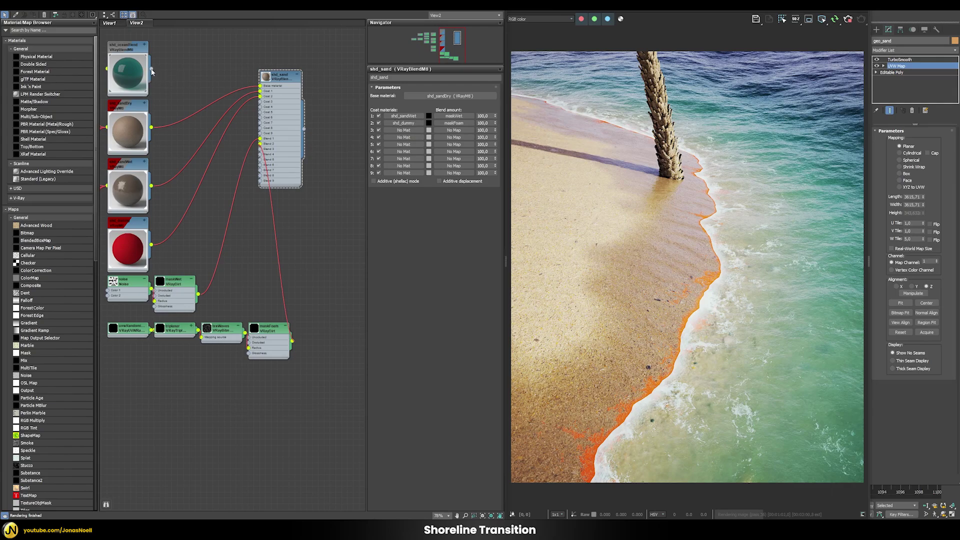
{"action": "left_click_drag", "start_coordinate": [151, 72], "coordinate": [403, 122]}
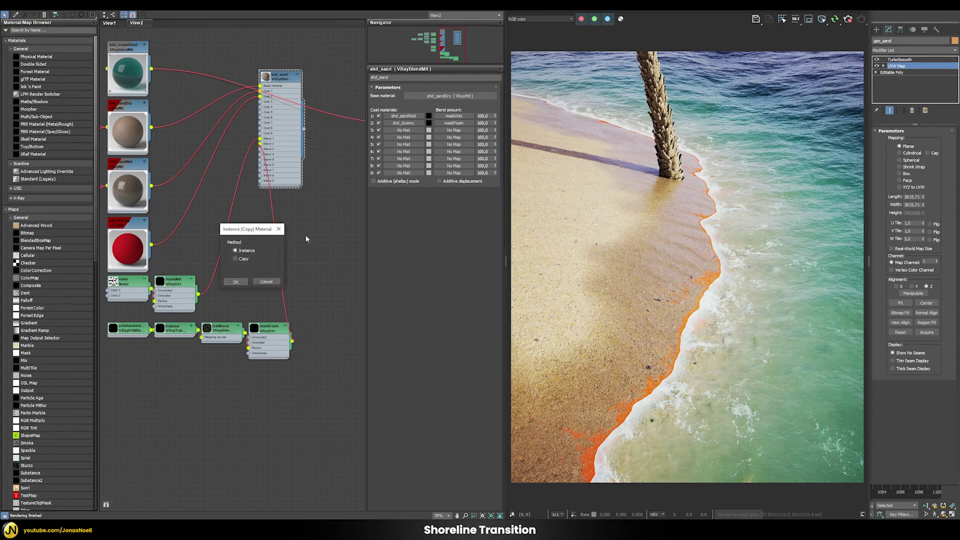
{"action": "left_click", "coordinate": [237, 281]}
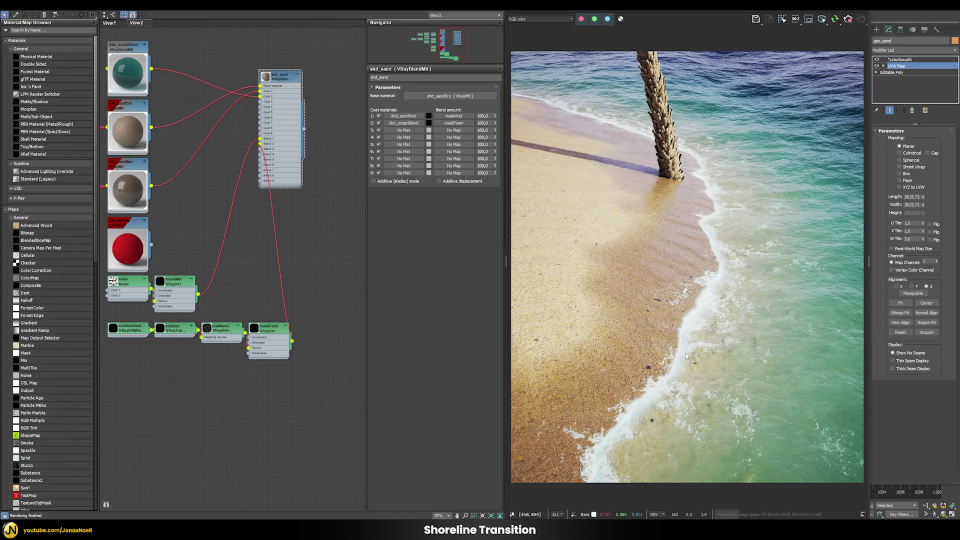
- Test the maskFoam VRayDirt radius up to 100 cm before setting it to 5 cm, and reopen the shd_sand blend material
{"action": "double_click", "coordinate": [268, 330]}
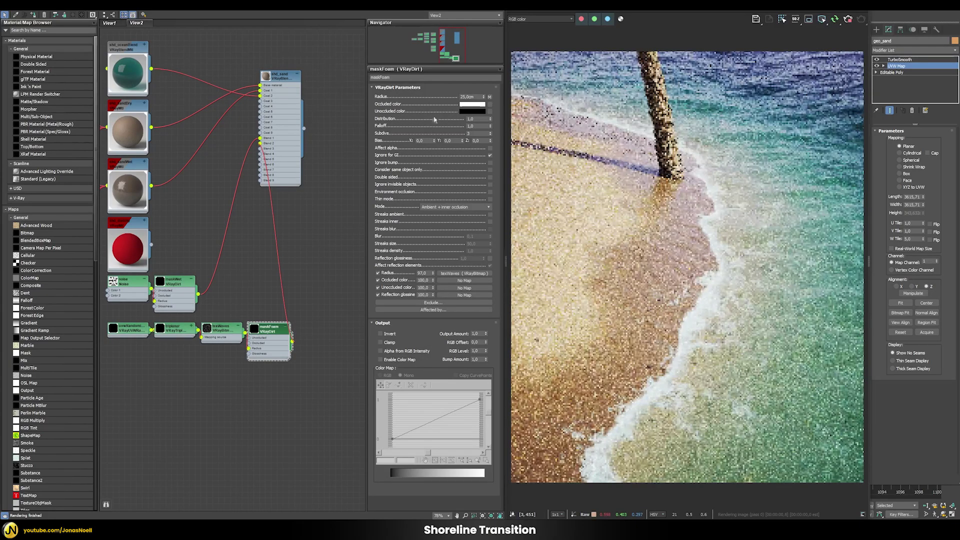
{"action": "double_click", "coordinate": [472, 96]}
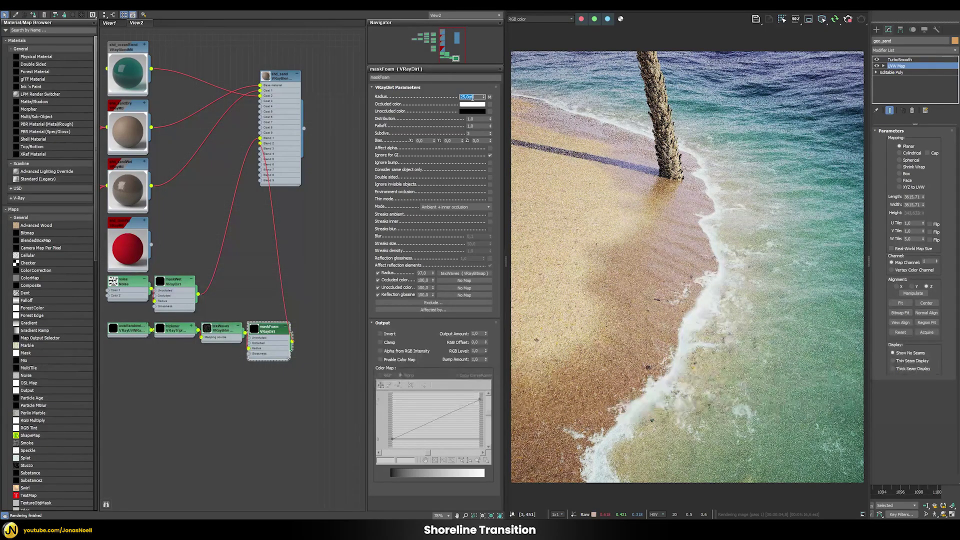
{"action": "type", "text": "500"}
{"action": "key", "text": "Return"}
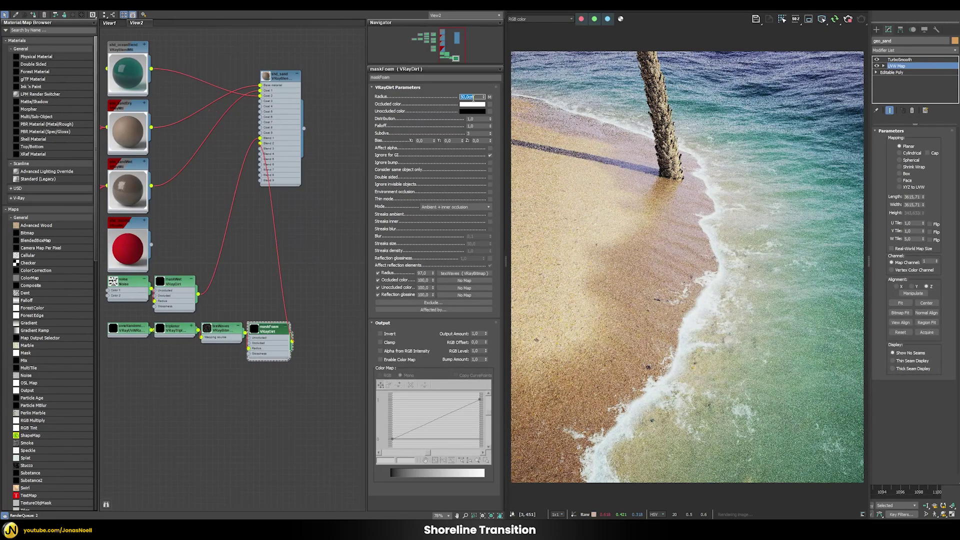
{"action": "double_click", "coordinate": [475, 97]}
{"action": "type", "text": "5"}
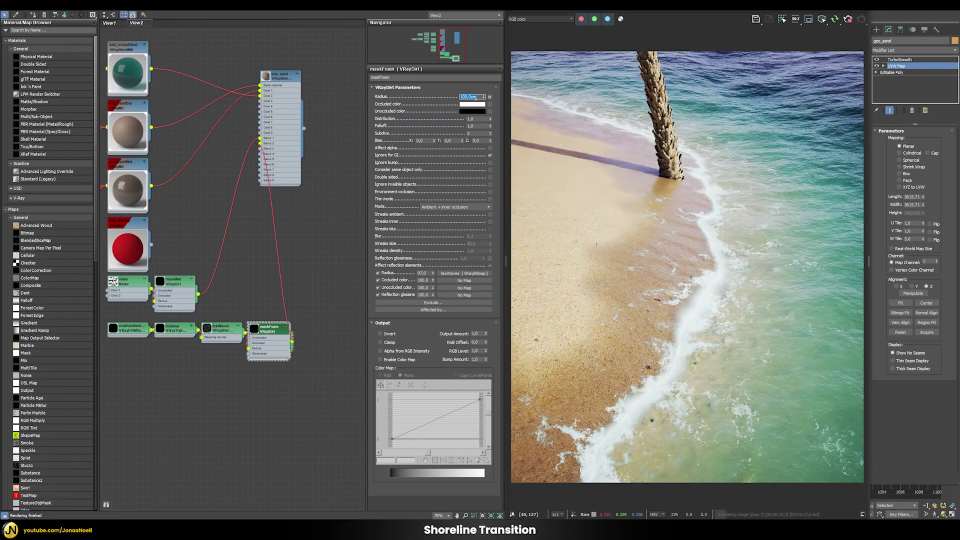
{"action": "key", "text": "Return"}
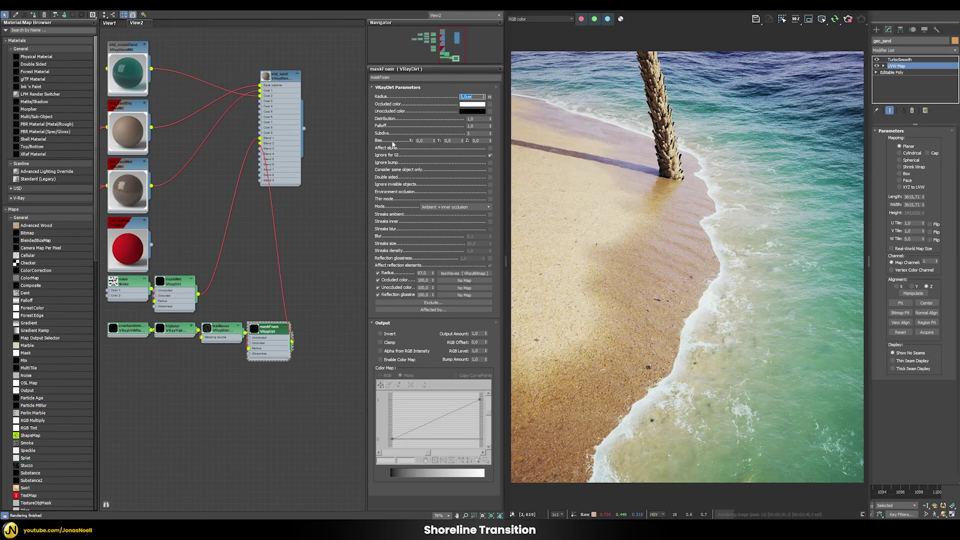
{"action": "left_click", "coordinate": [280, 78]}
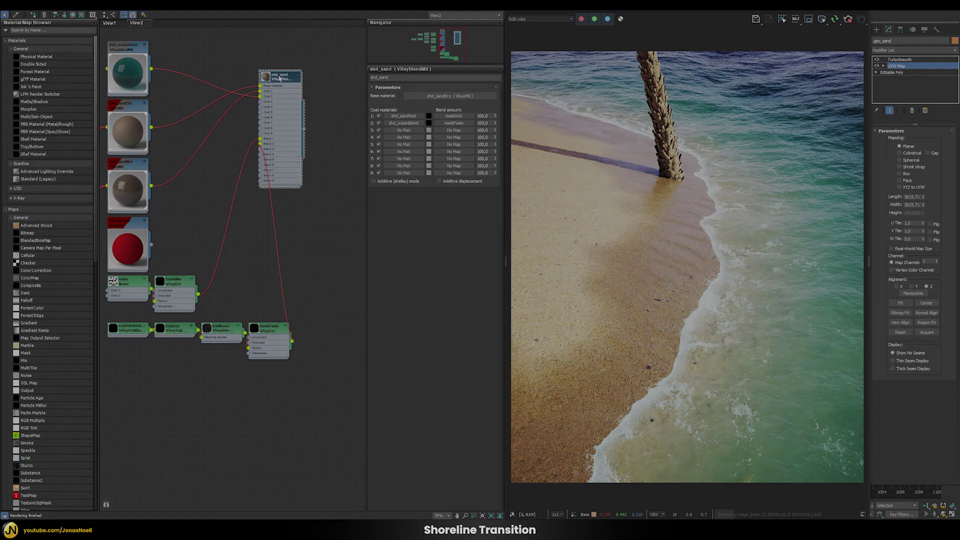